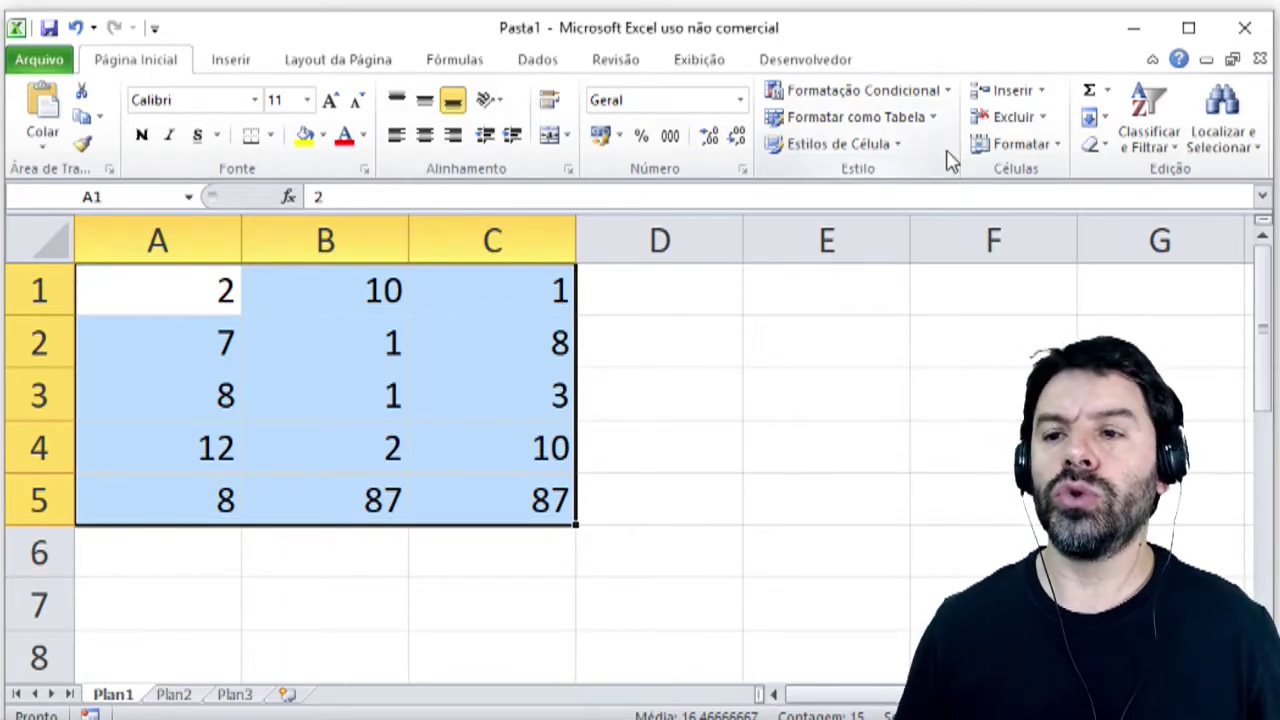
Apply blue gradient-fill data bars to the range A1:C5 with conditional formatting
{"action": "left_click", "coordinate": [916, 95]}
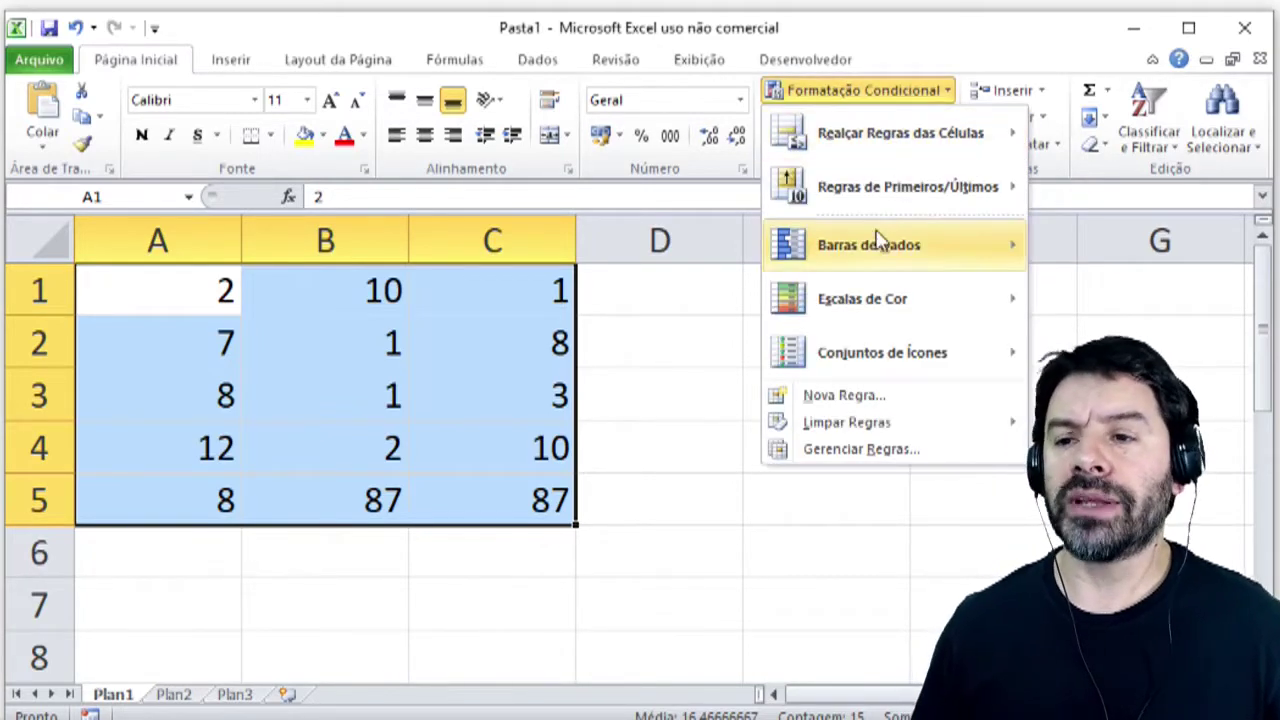
{"action": "mouse_move", "coordinate": [876, 252]}
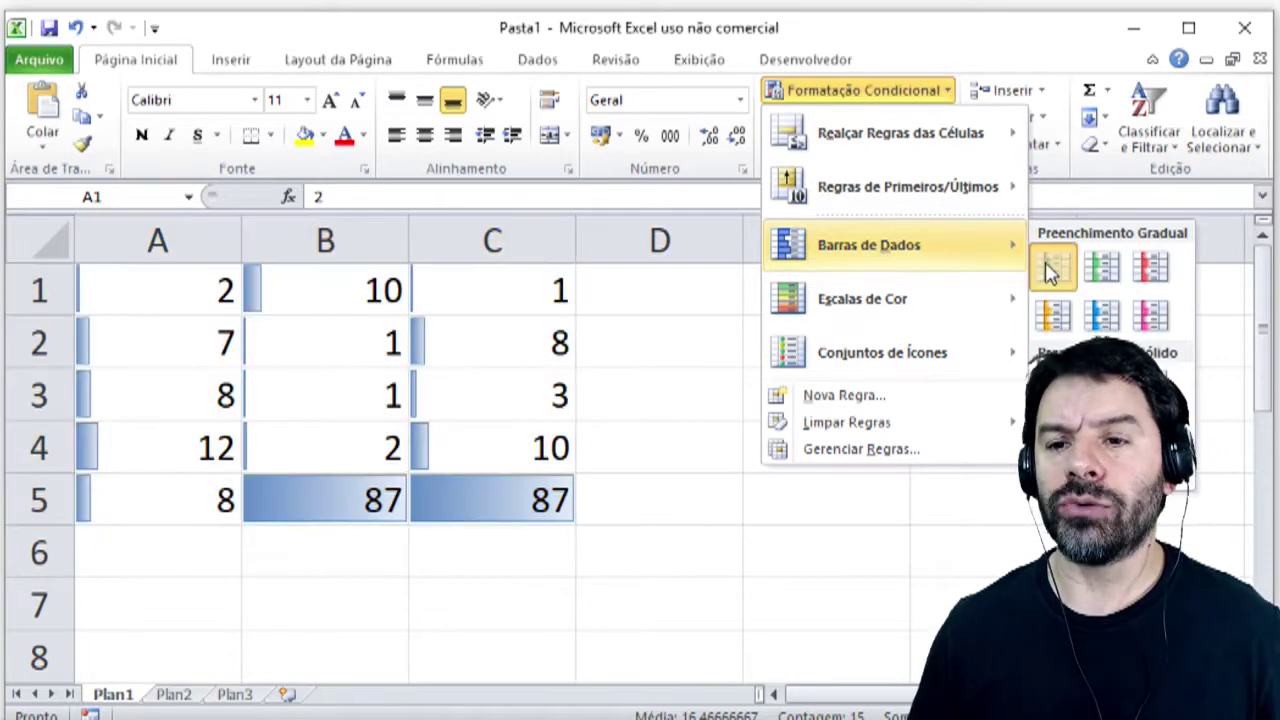
{"action": "left_click", "coordinate": [1050, 266]}
{"action": "left_click", "coordinate": [556, 386]}
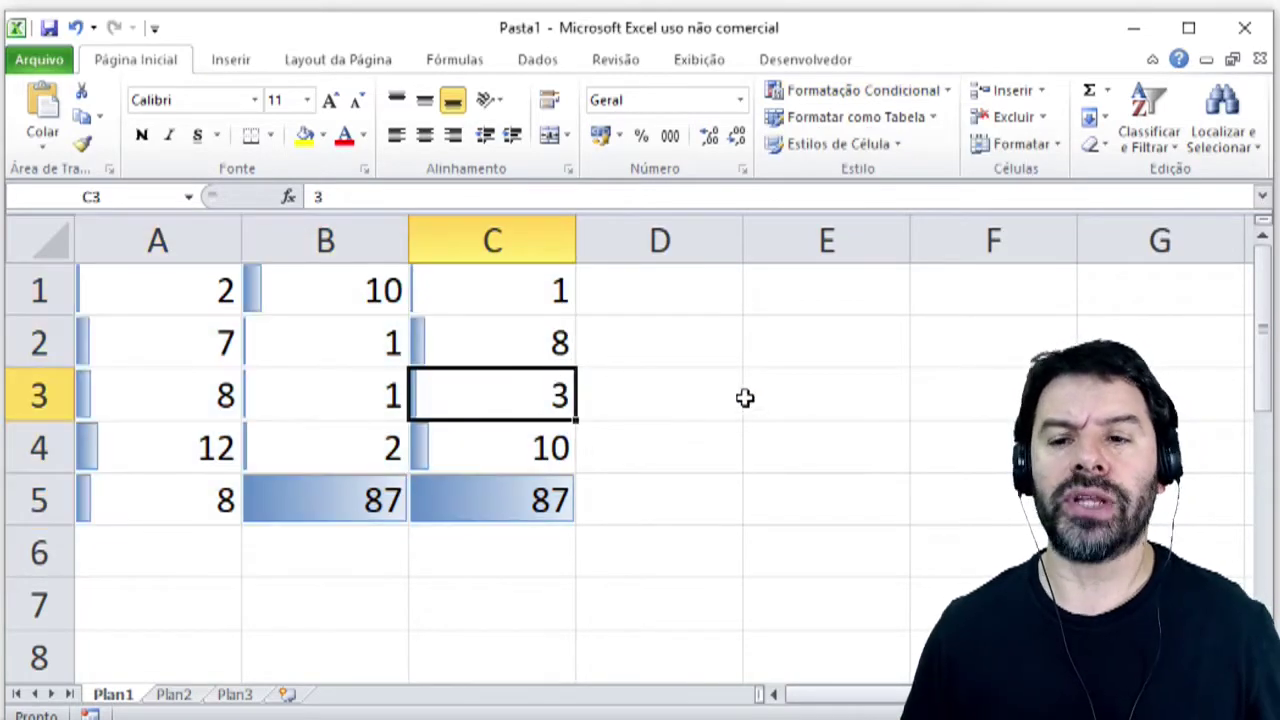
Set cell B5 to 65 and cell C5 to 32
{"action": "left_click", "coordinate": [373, 508]}
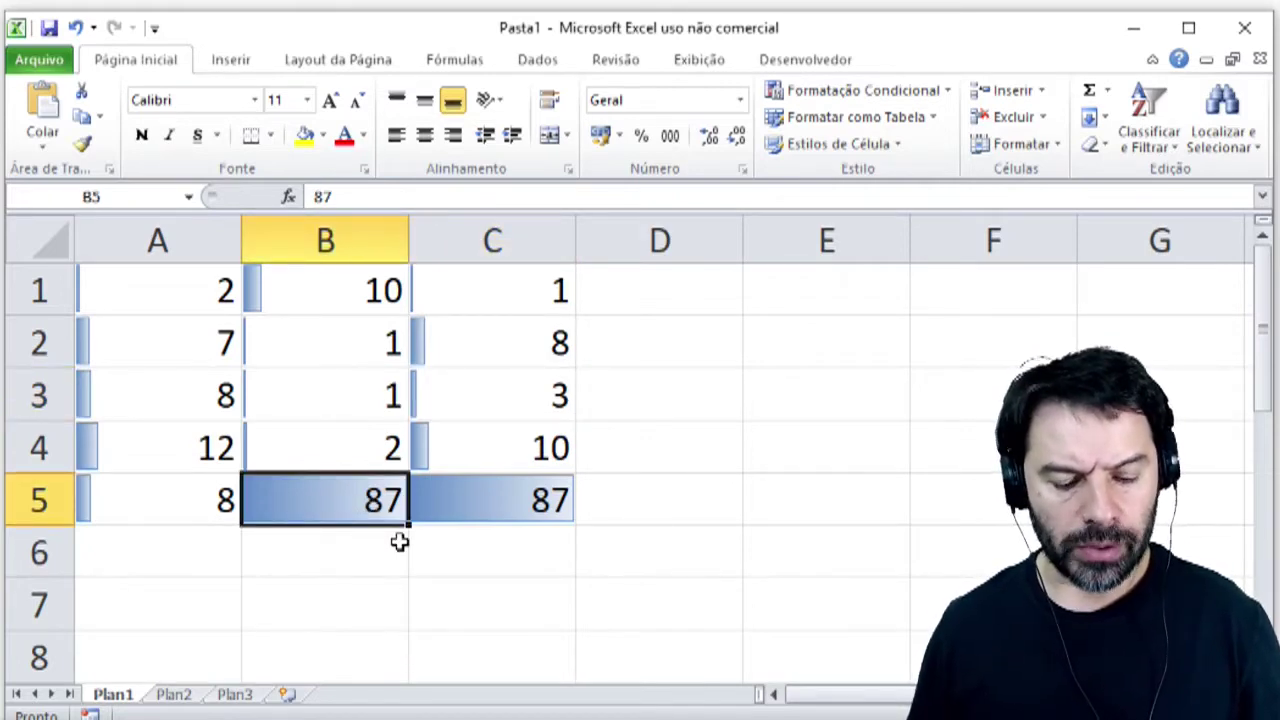
{"action": "type", "text": "65"}
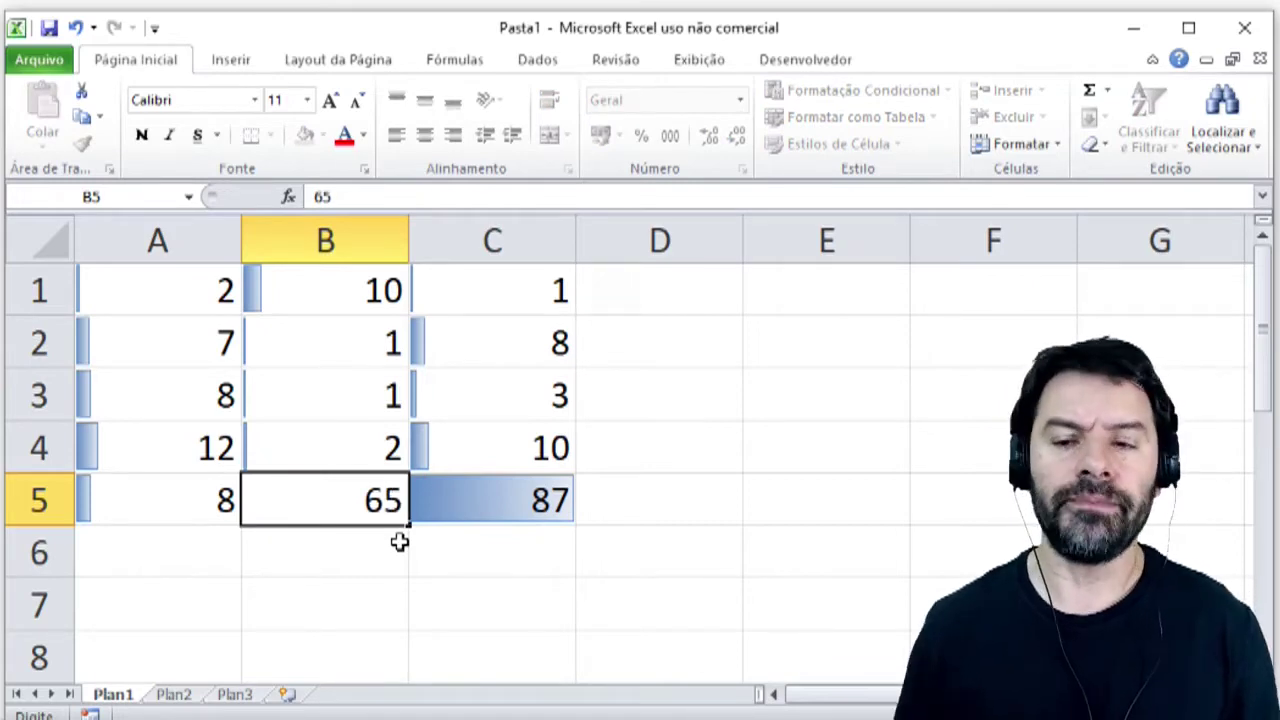
{"action": "key", "text": "Return"}
{"action": "left_click", "coordinate": [465, 512]}
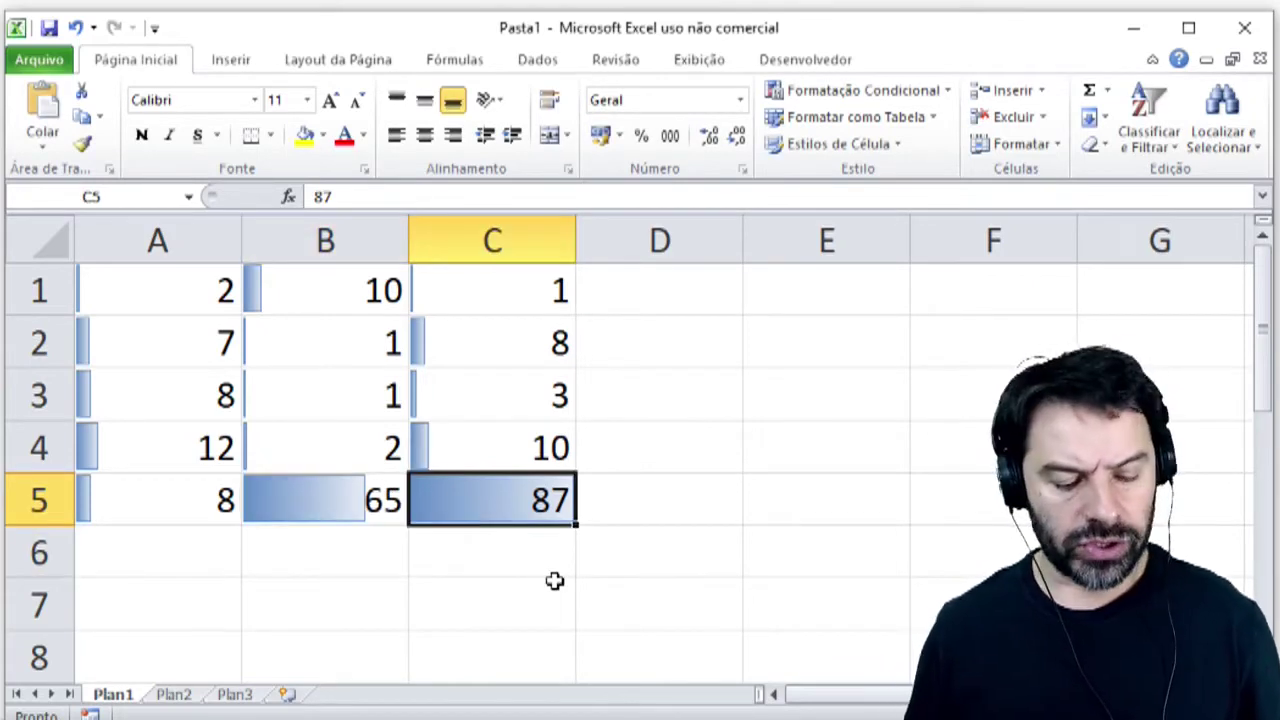
{"action": "type", "text": "32"}
{"action": "key", "text": "Return"}
{"action": "key", "text": "Up"}
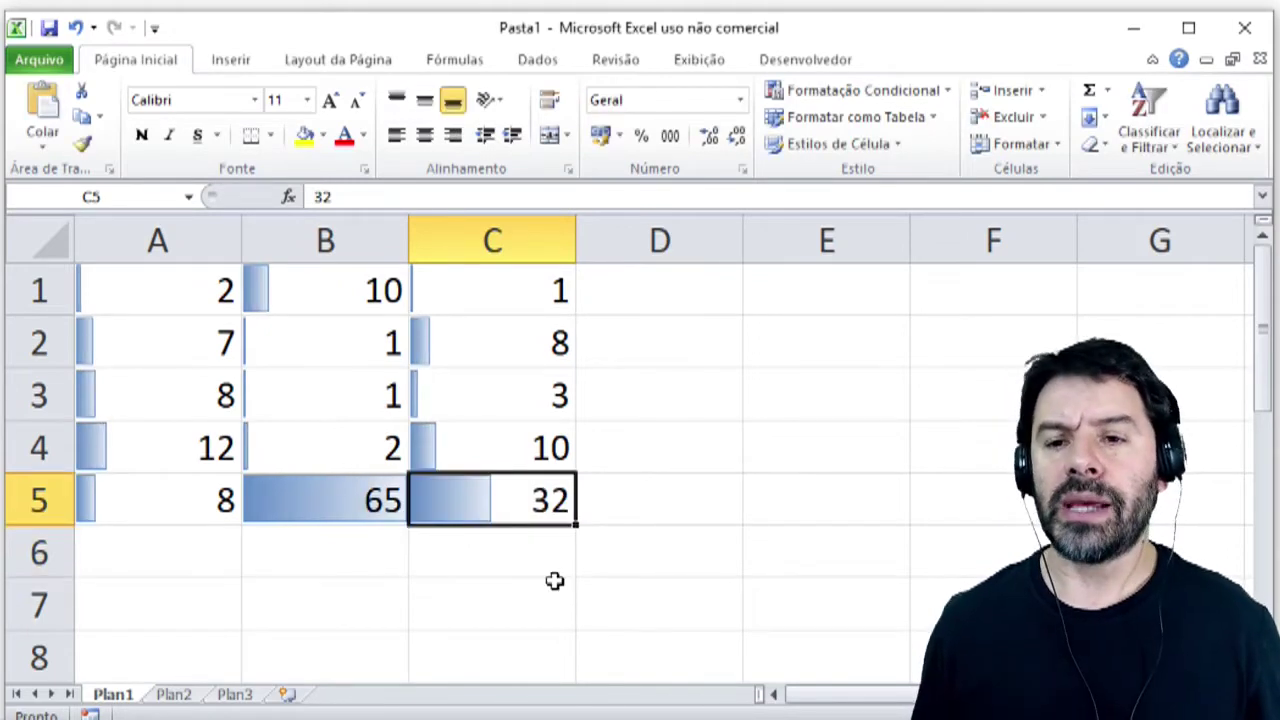
Set cell A3 to 3
{"action": "key", "text": "Left"}
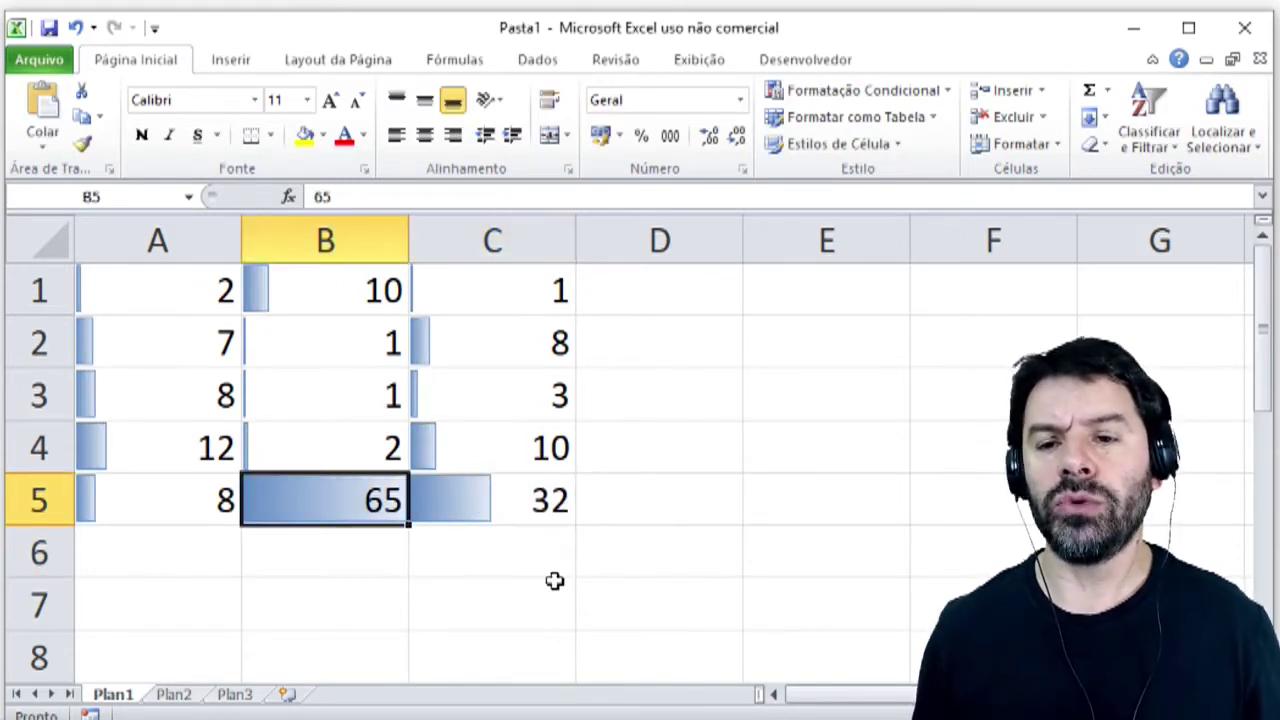
{"action": "key", "text": "Left"}
{"action": "key", "text": "Up"}
{"action": "key", "text": "Up"}
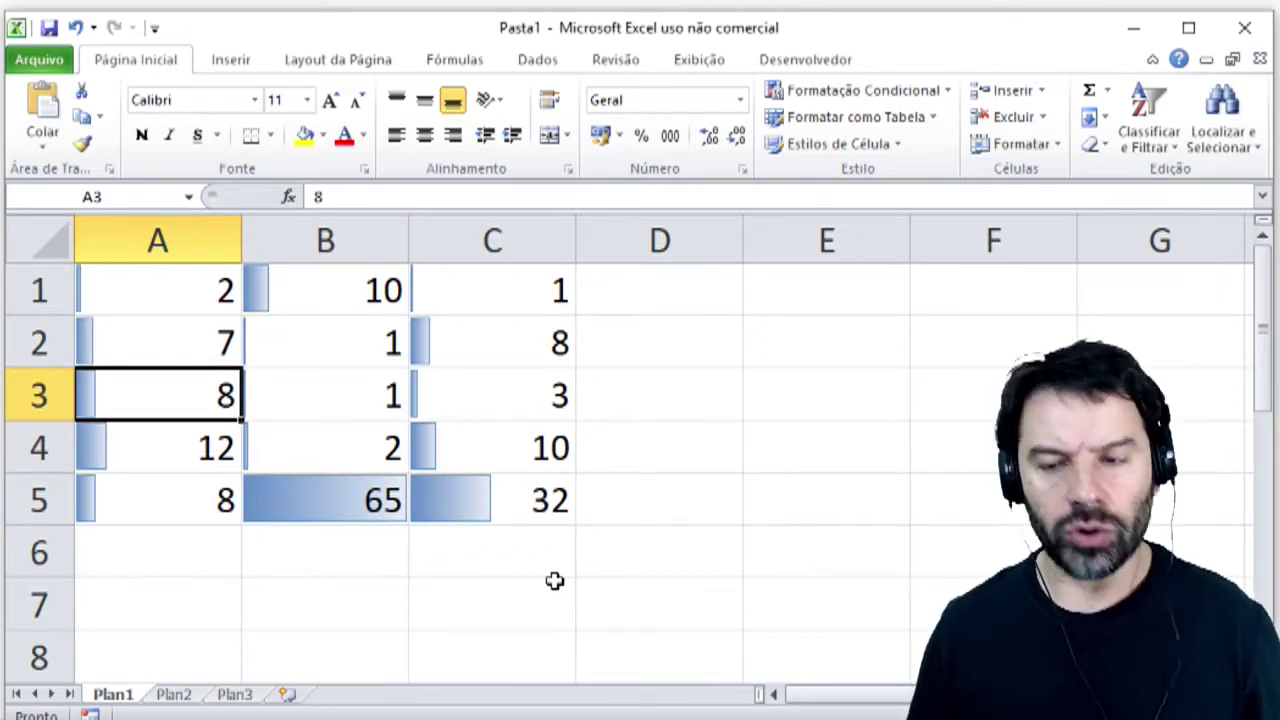
{"action": "type", "text": "3"}
{"action": "key", "text": "Return"}
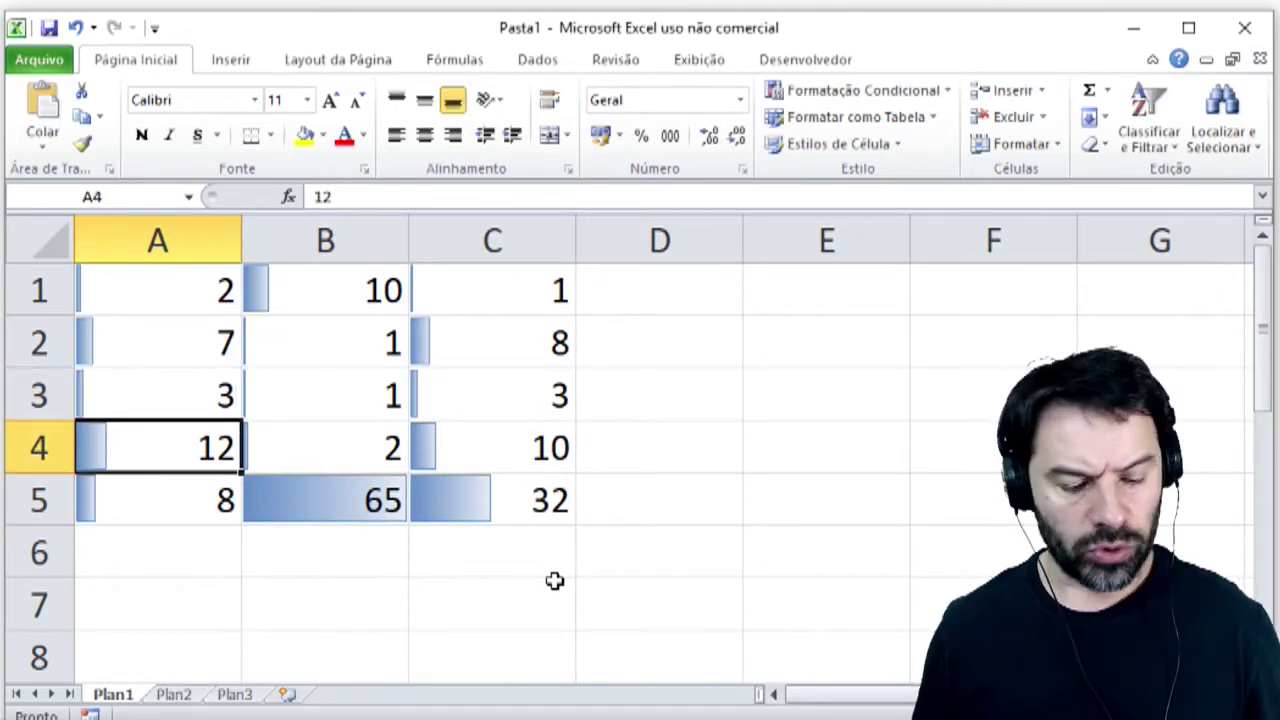
Set cell A3 to 27
{"action": "key", "text": "Up"}
{"action": "type", "text": "27"}
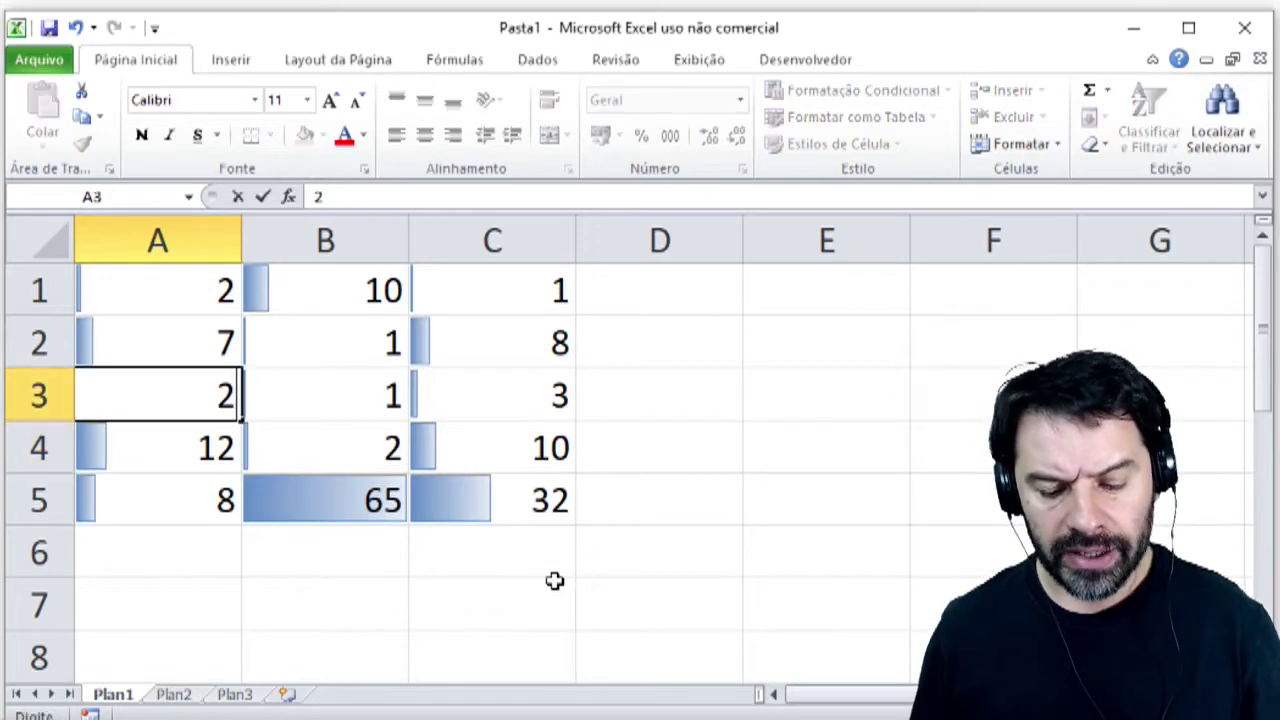
{"action": "key", "text": "Return"}
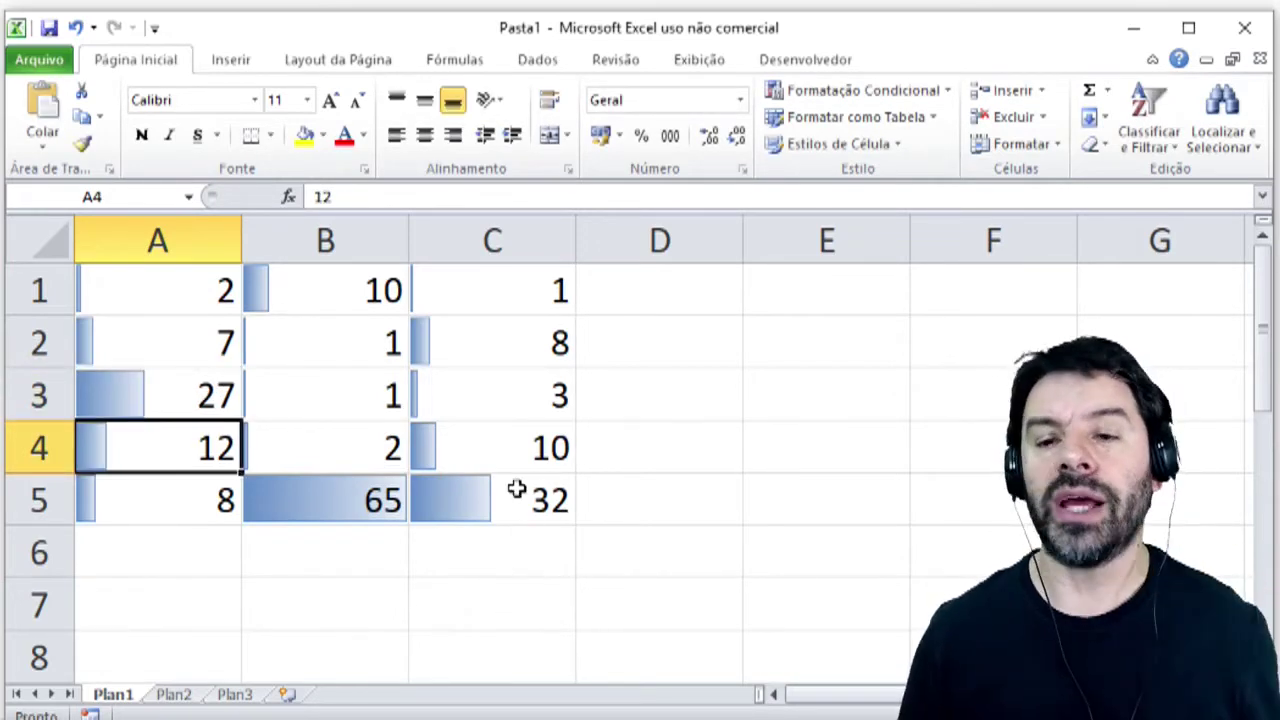
Undo the cell value edits and the data bars, keeping 87 in cell C5
{"action": "key", "text": "ctrl+z"}
{"action": "key", "text": "ctrl+z"}
{"action": "key", "text": "ctrl+z"}
{"action": "key", "text": "ctrl+z"}
{"action": "key", "text": "ctrl+z"}
{"action": "key", "text": "ctrl+z"}
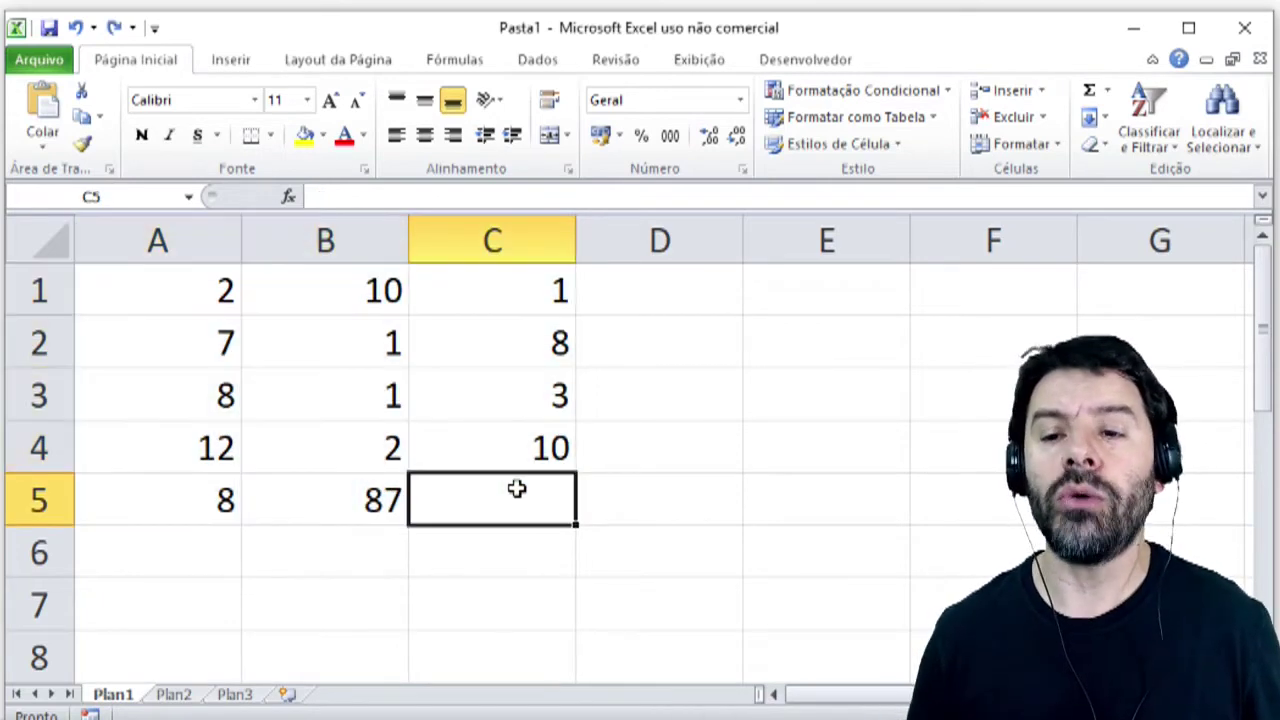
{"action": "left_click", "coordinate": [116, 28]}
Apply the green-yellow-red colour scale to the range A1:C5 and undo it
{"action": "left_click_drag", "start_coordinate": [170, 292], "coordinate": [549, 503]}
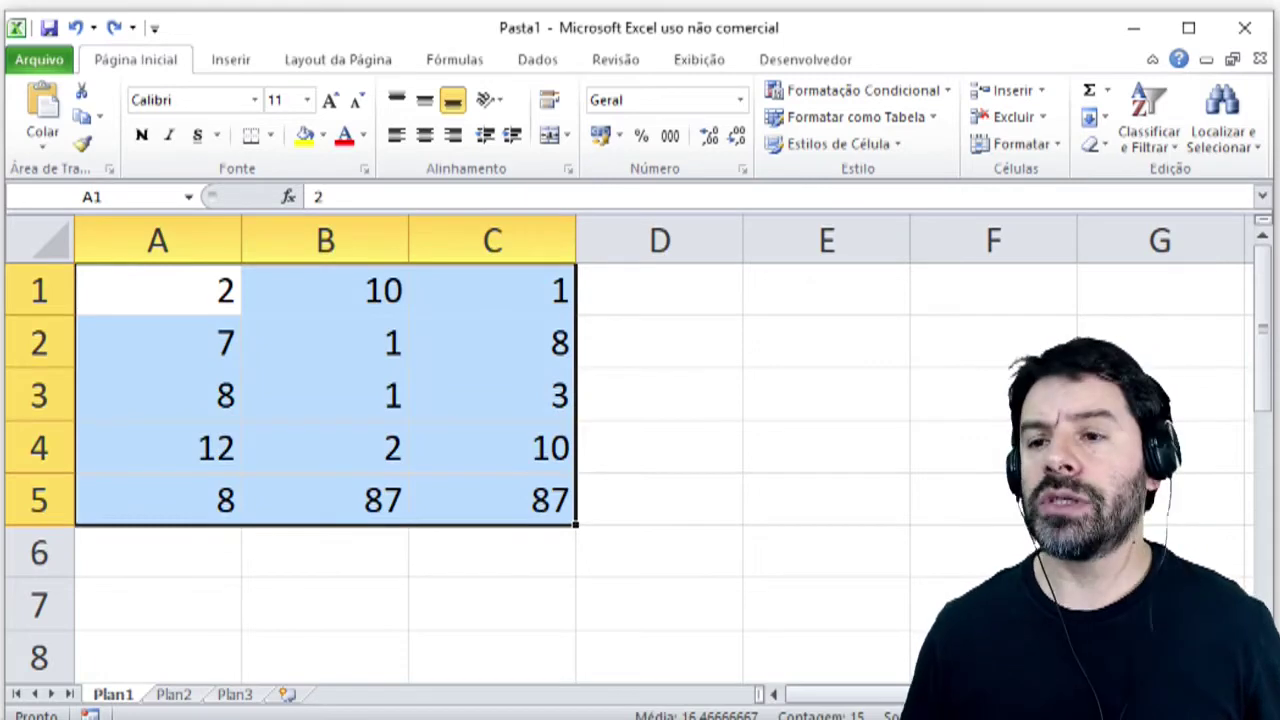
{"action": "left_click", "coordinate": [898, 95]}
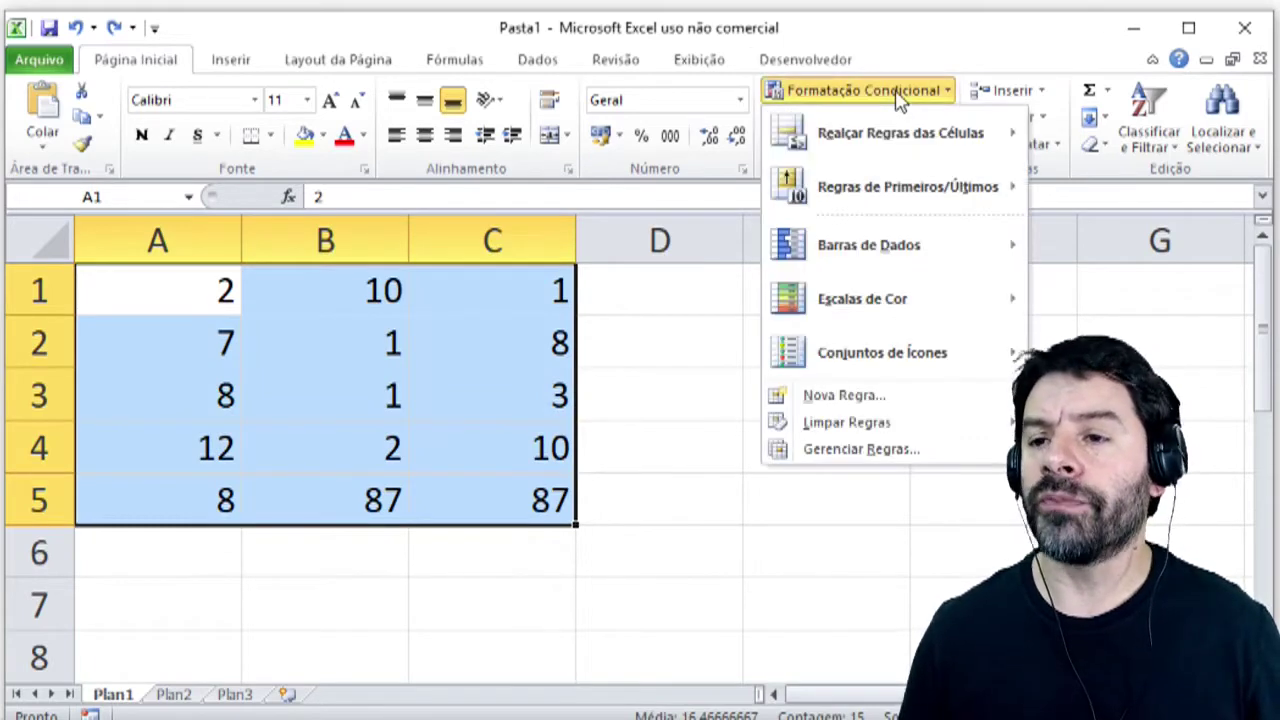
{"action": "mouse_move", "coordinate": [875, 313]}
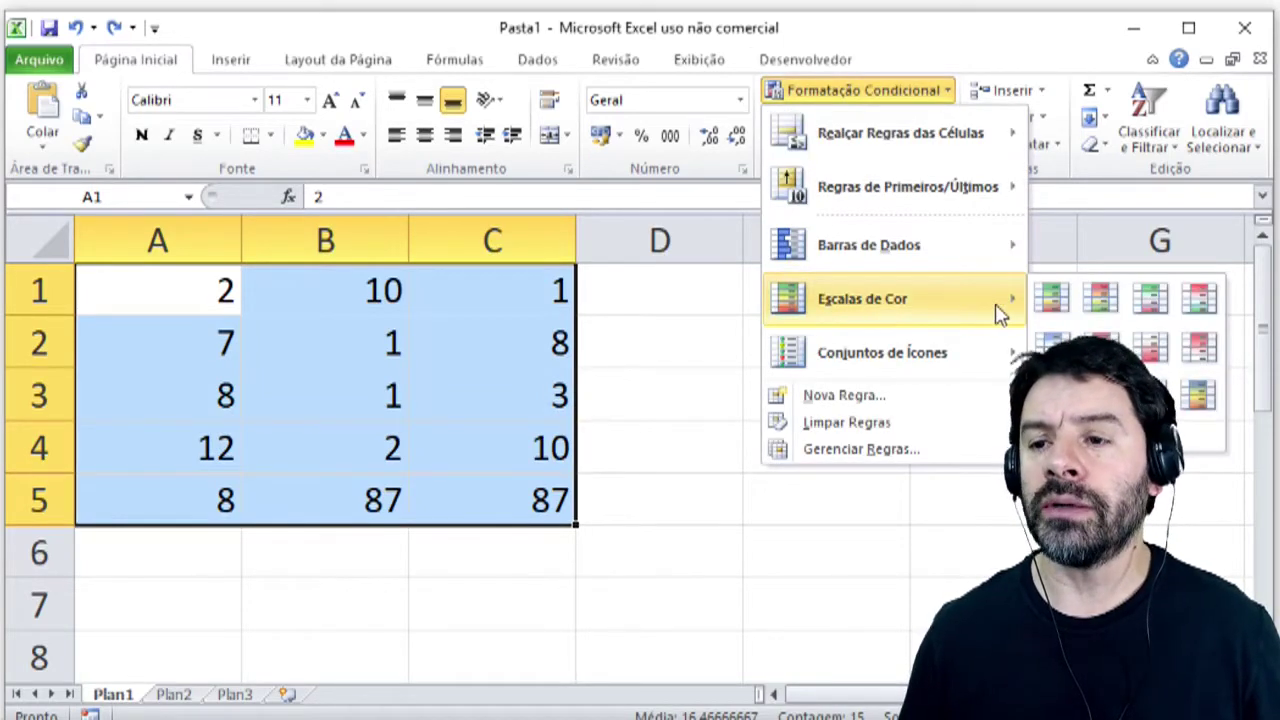
{"action": "left_click", "coordinate": [1048, 298]}
{"action": "left_click", "coordinate": [555, 393]}
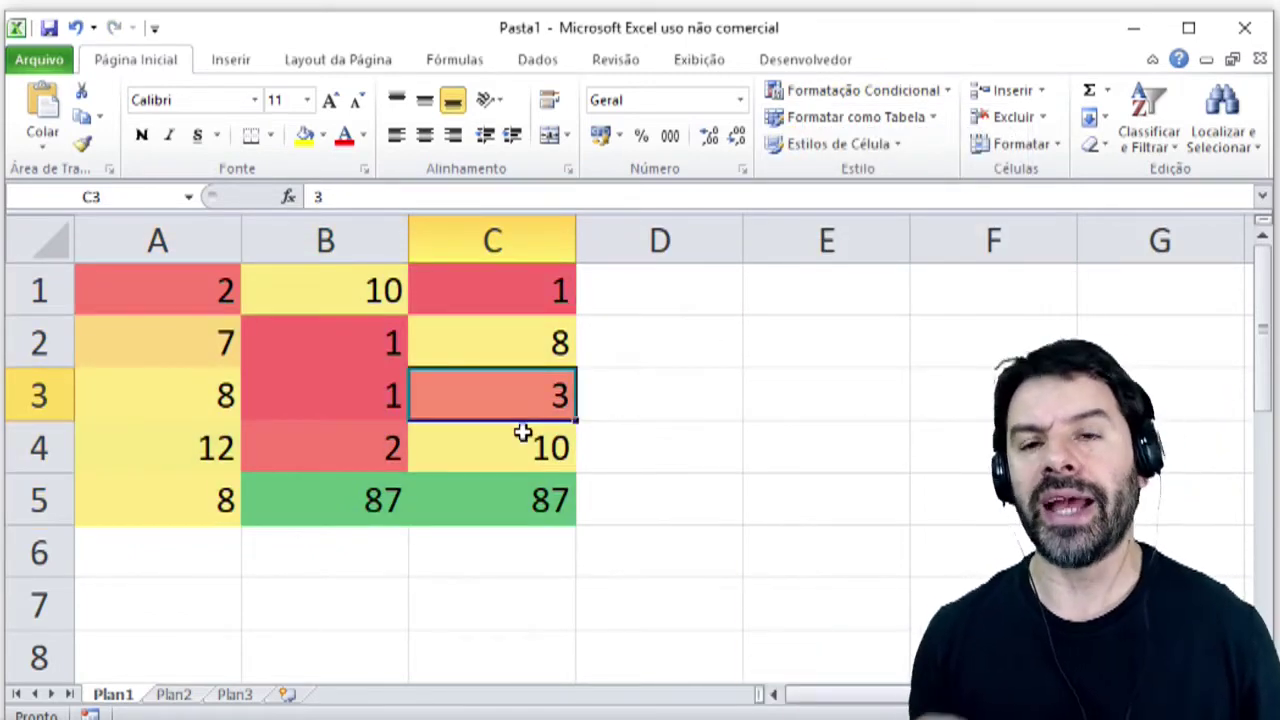
{"action": "key", "text": "ctrl+z"}
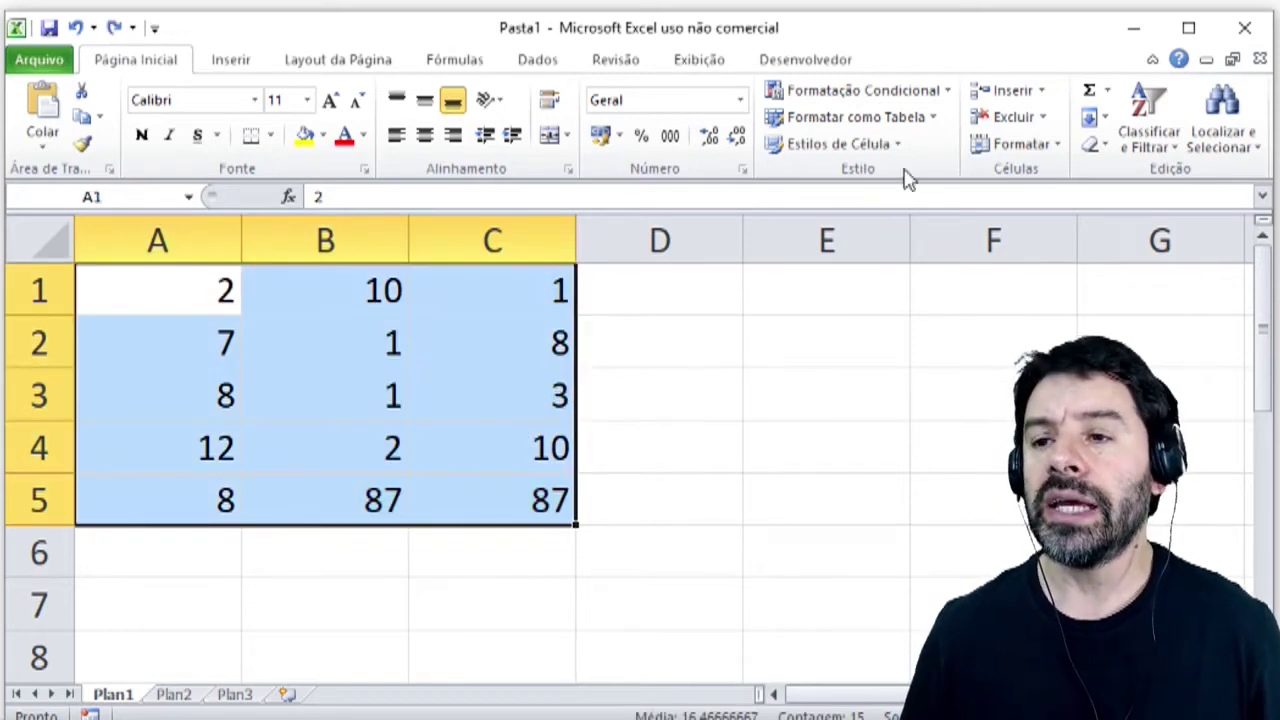
Apply the coloured three-arrow directional icon set to the range A1:C5 and undo it
{"action": "left_click", "coordinate": [915, 92]}
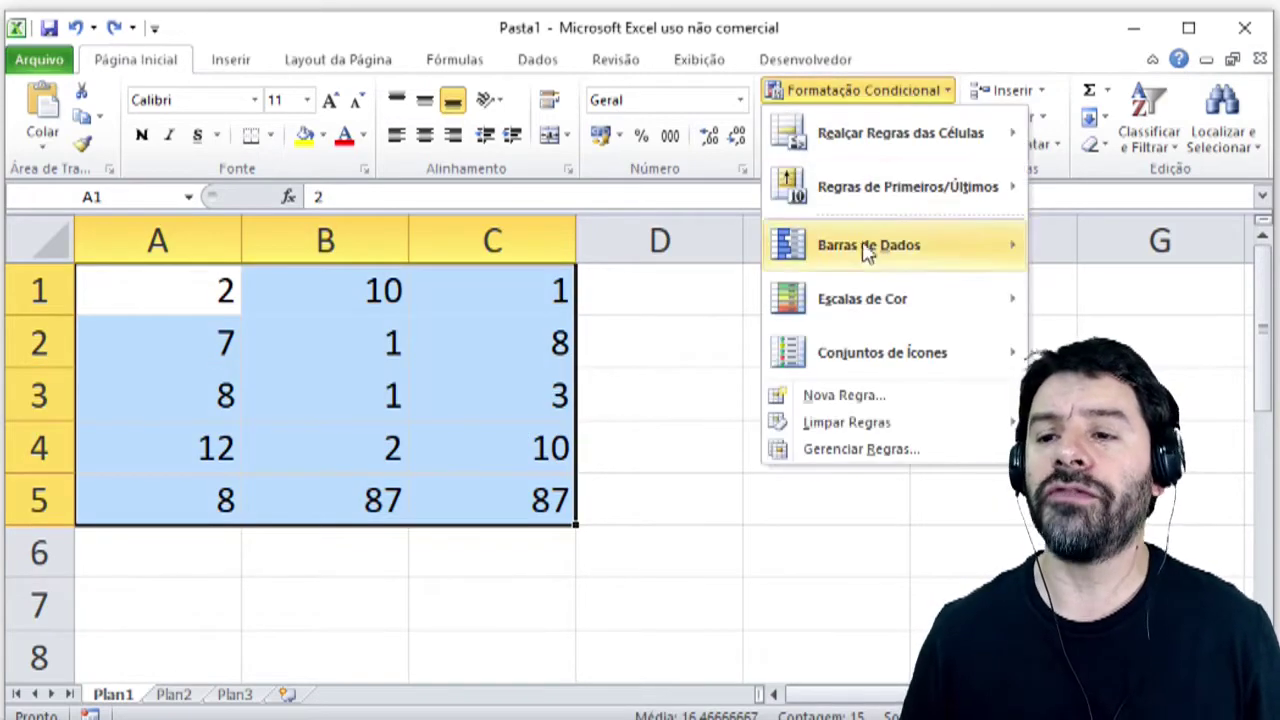
{"action": "mouse_move", "coordinate": [849, 363]}
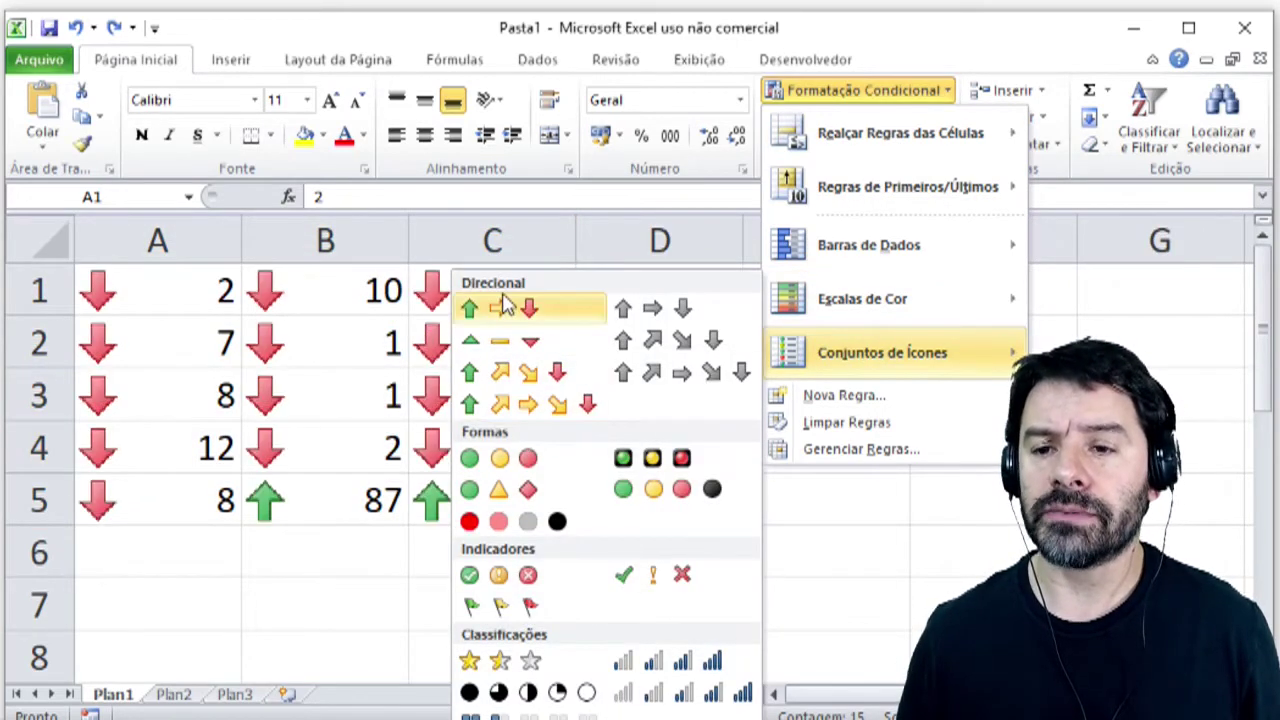
{"action": "left_click", "coordinate": [505, 318]}
{"action": "left_click", "coordinate": [402, 348]}
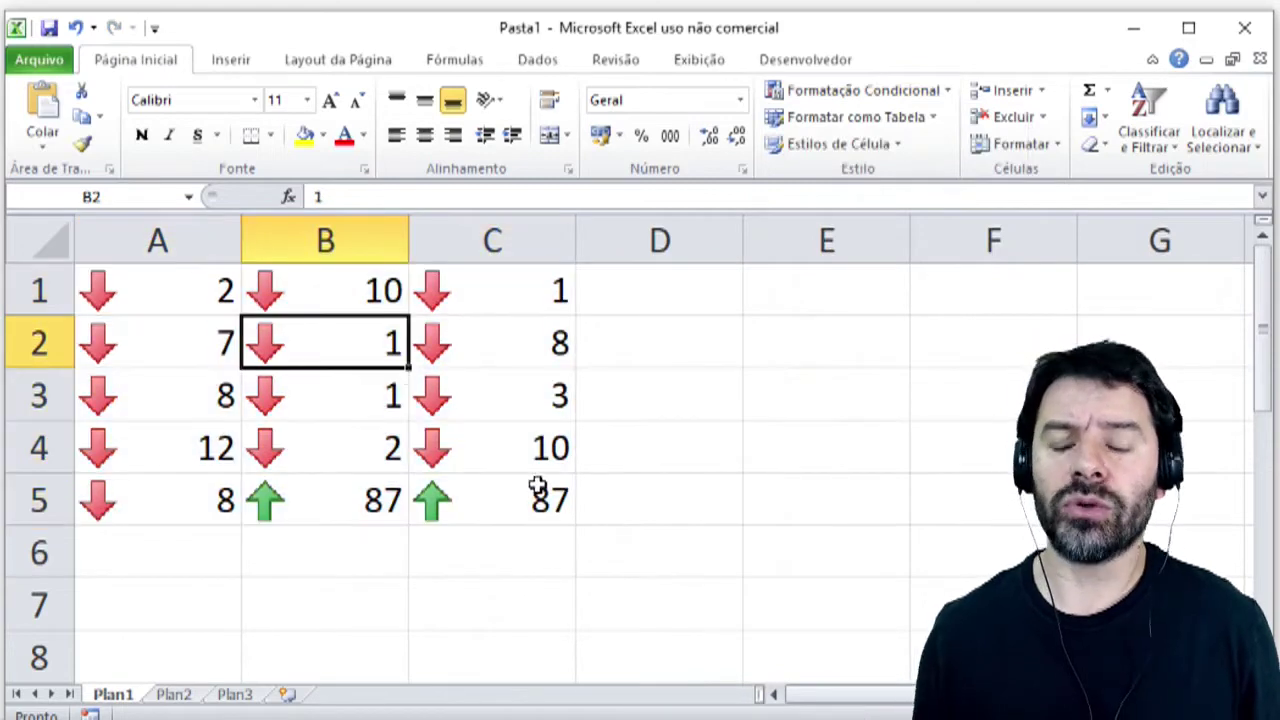
{"action": "key", "text": "ctrl+z"}
Set cell B3 to 23
{"action": "key", "text": "Right"}
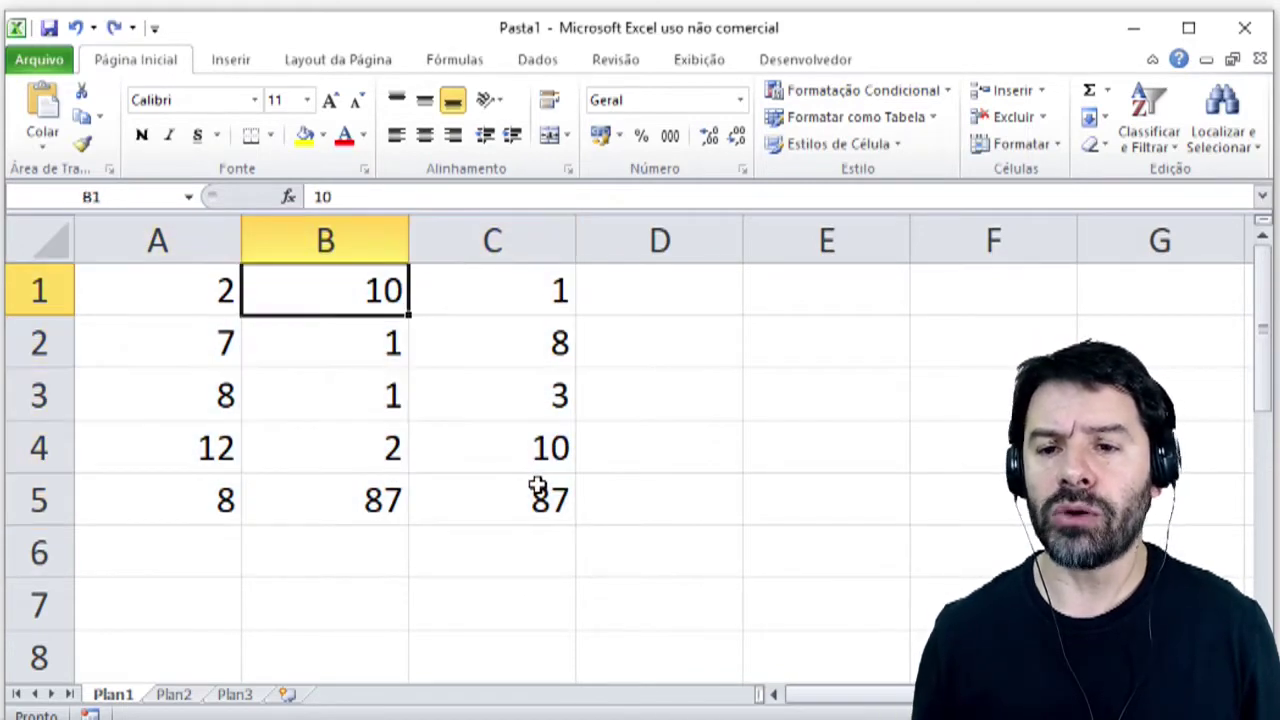
{"action": "key", "text": "Down"}
{"action": "key", "text": "Down"}
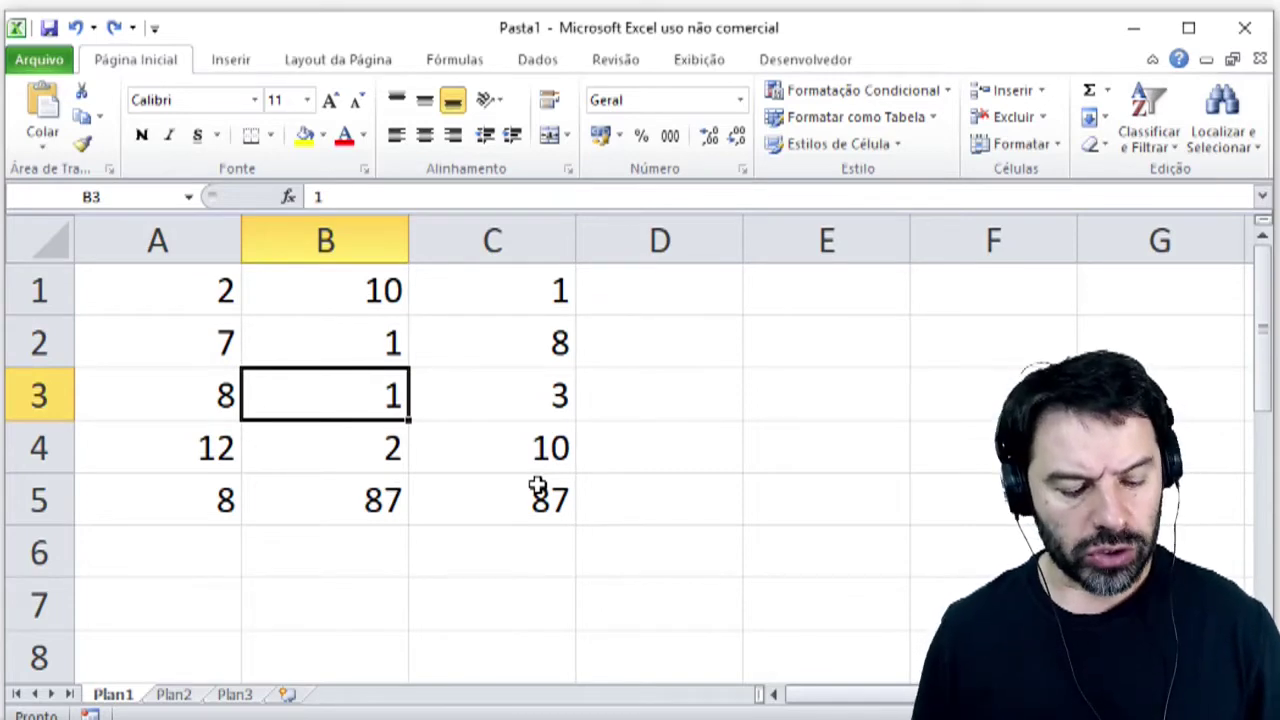
{"action": "type", "text": "23"}
{"action": "key", "text": "Up"}
Set cell C2 to 31
{"action": "key", "text": "Right"}
{"action": "key", "text": "Up"}
{"action": "key", "text": "Down"}
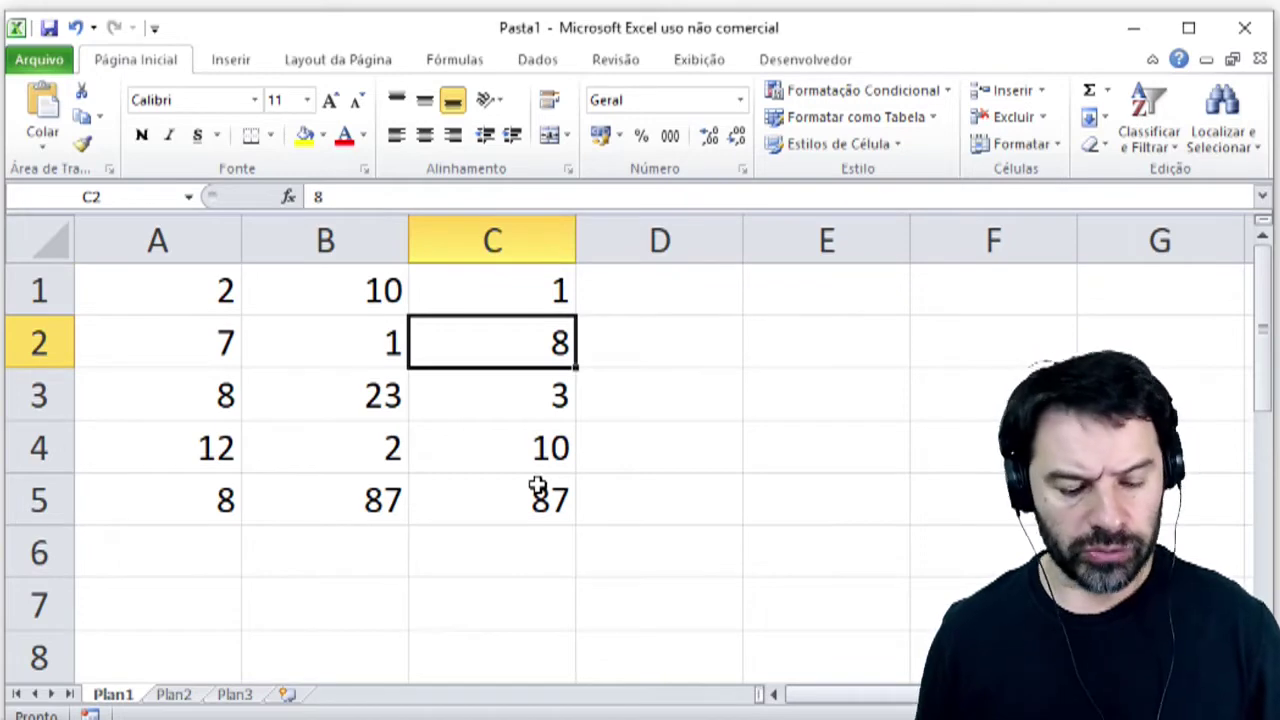
{"action": "type", "text": "31"}
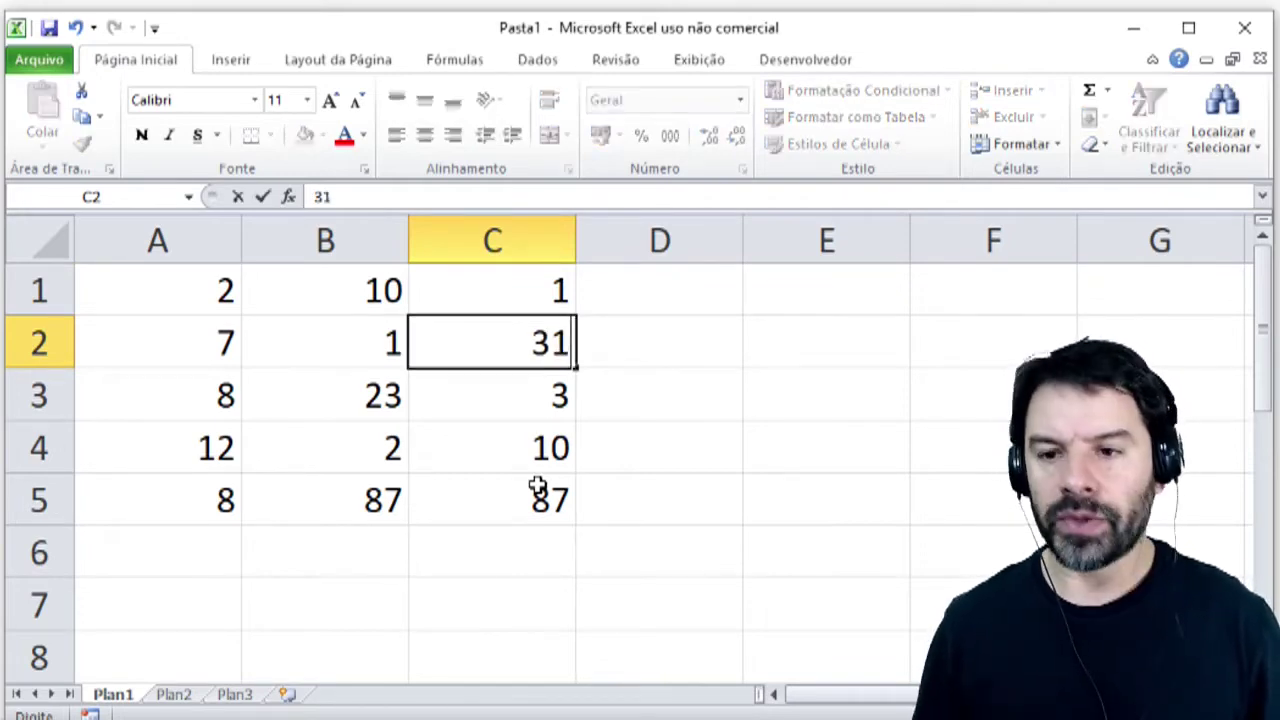
{"action": "key", "text": "Return"}
Set cell A1 to 18
{"action": "key", "text": "Left"}
{"action": "key", "text": "Left"}
{"action": "key", "text": "Up"}
{"action": "key", "text": "Up"}
{"action": "type", "text": "18"}
{"action": "key", "text": "Return"}
Apply a coloured directional icon set that includes diagonal arrows to the range A1:C5 and undo it
{"action": "left_click_drag", "start_coordinate": [232, 280], "coordinate": [456, 494]}
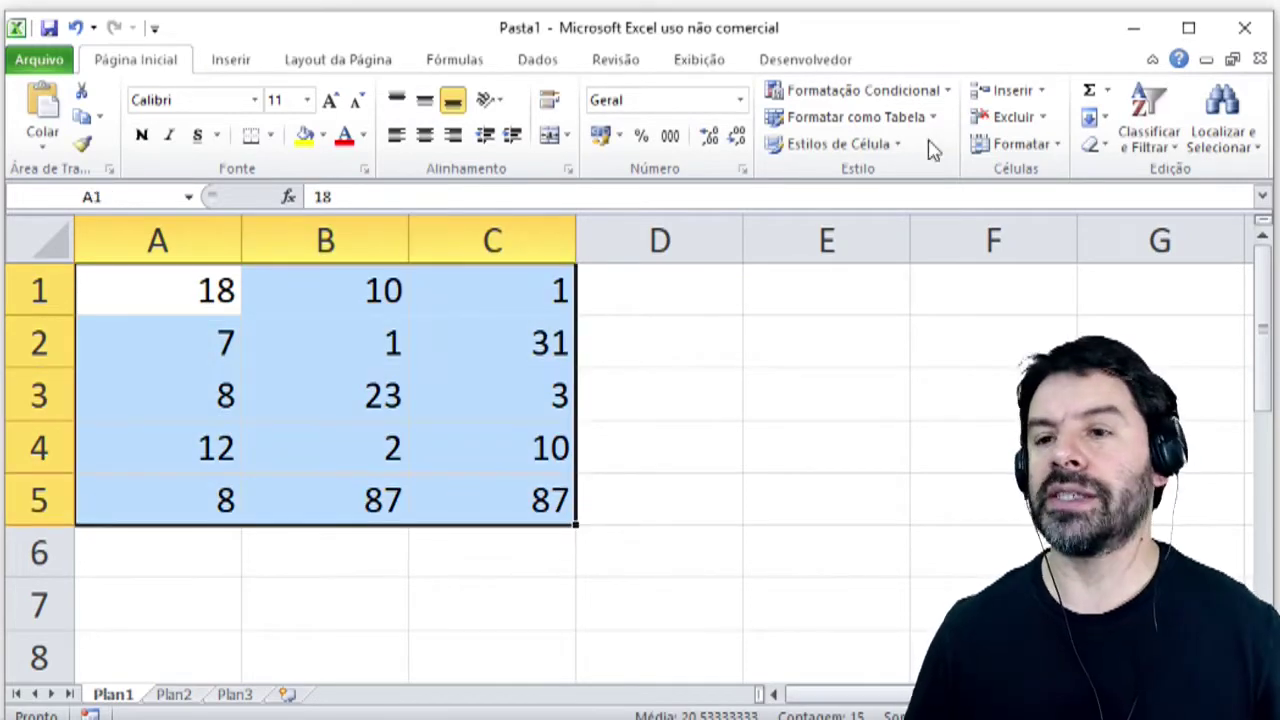
{"action": "left_click", "coordinate": [951, 94]}
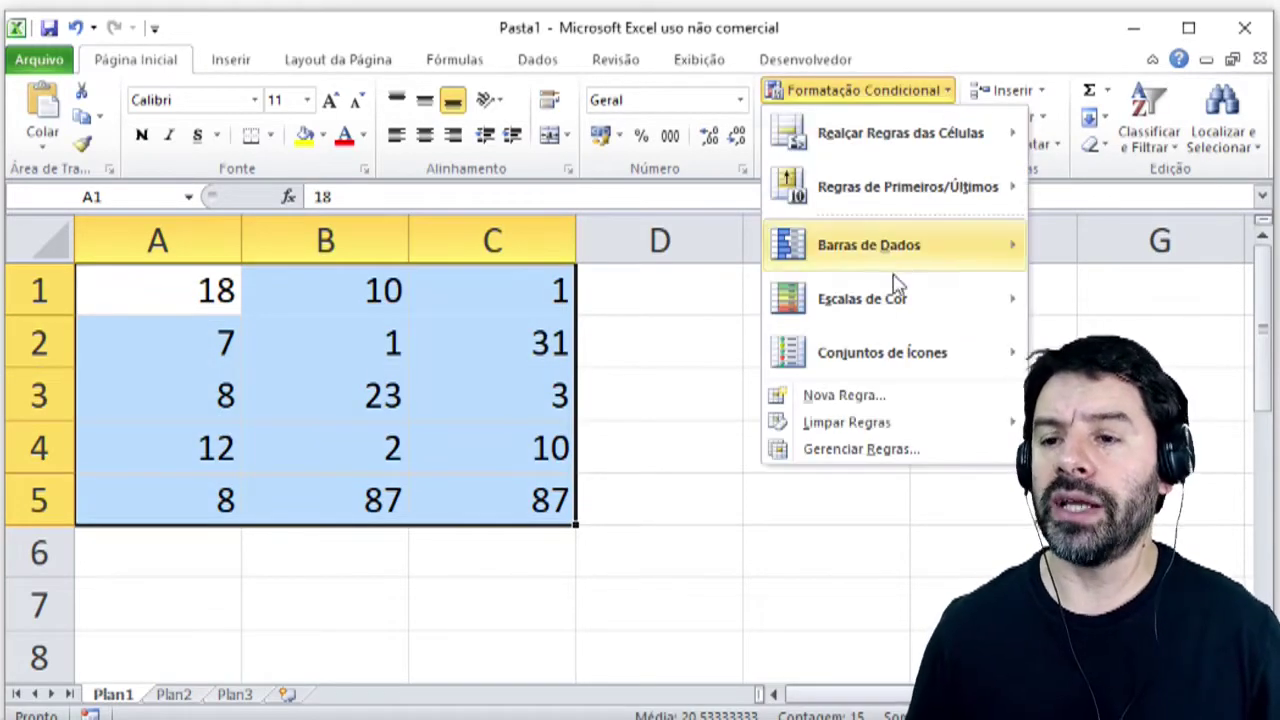
{"action": "mouse_move", "coordinate": [971, 360]}
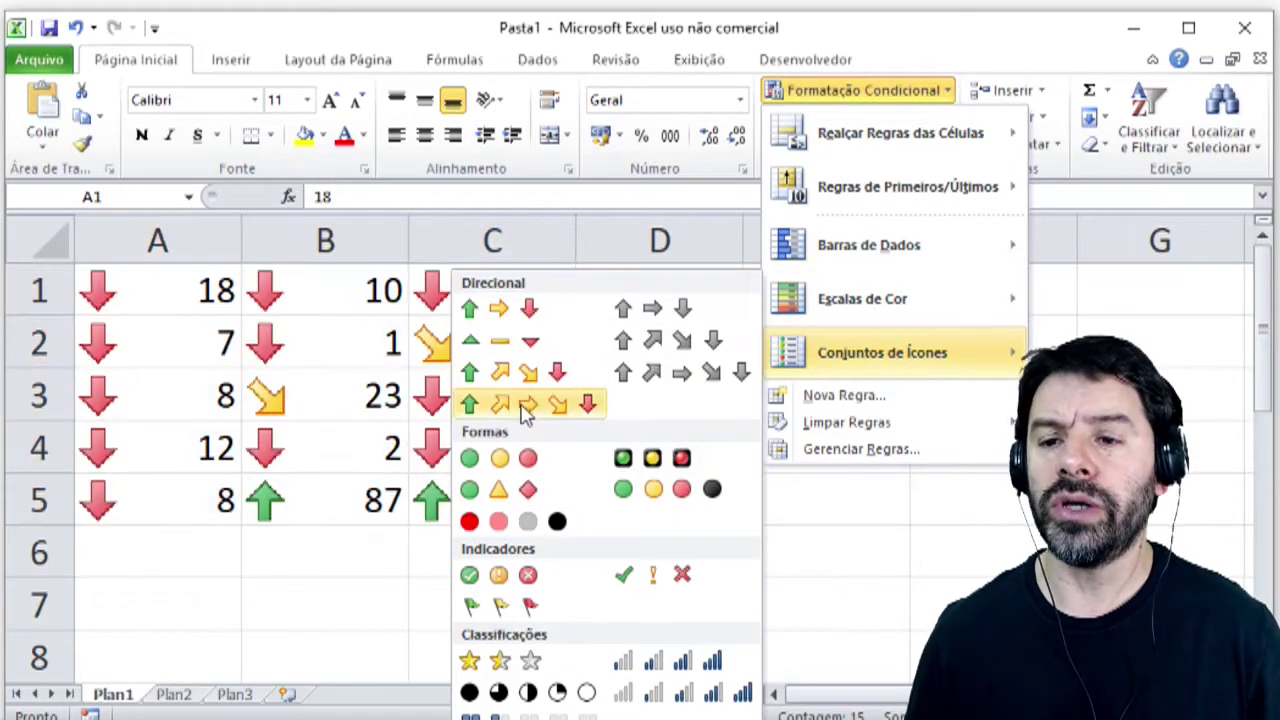
{"action": "left_click", "coordinate": [510, 388]}
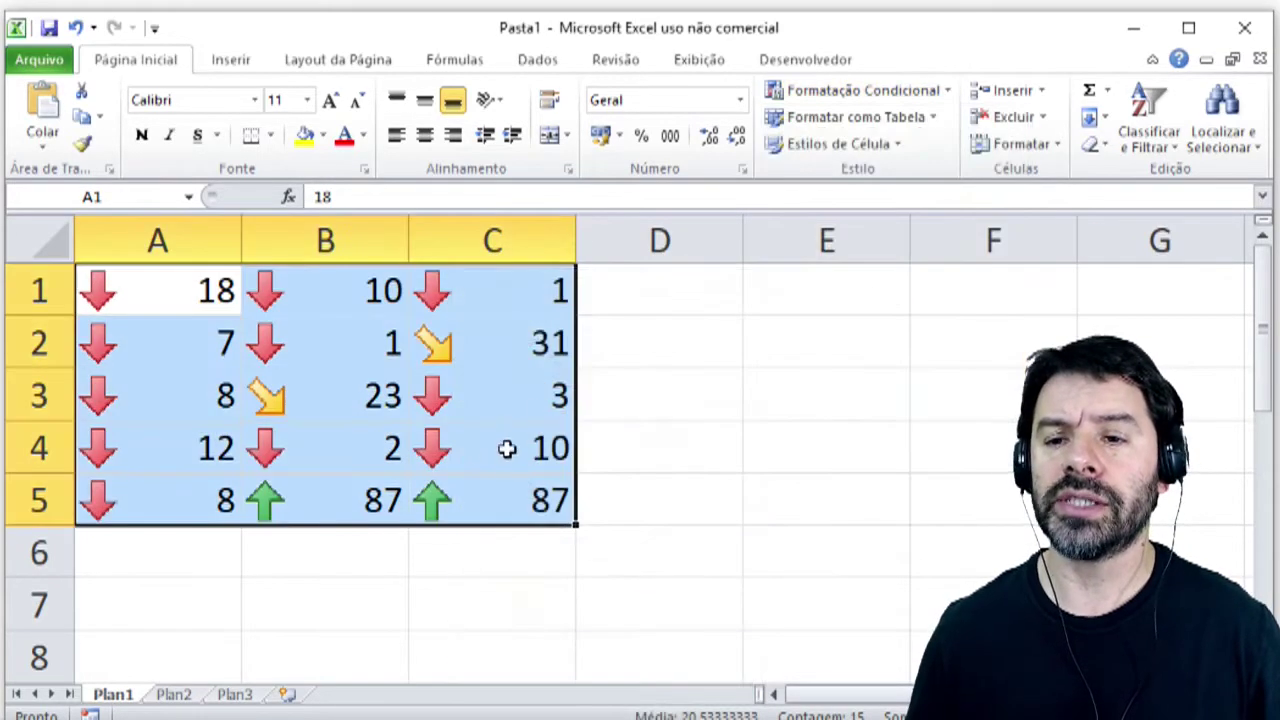
{"action": "left_click", "coordinate": [434, 449]}
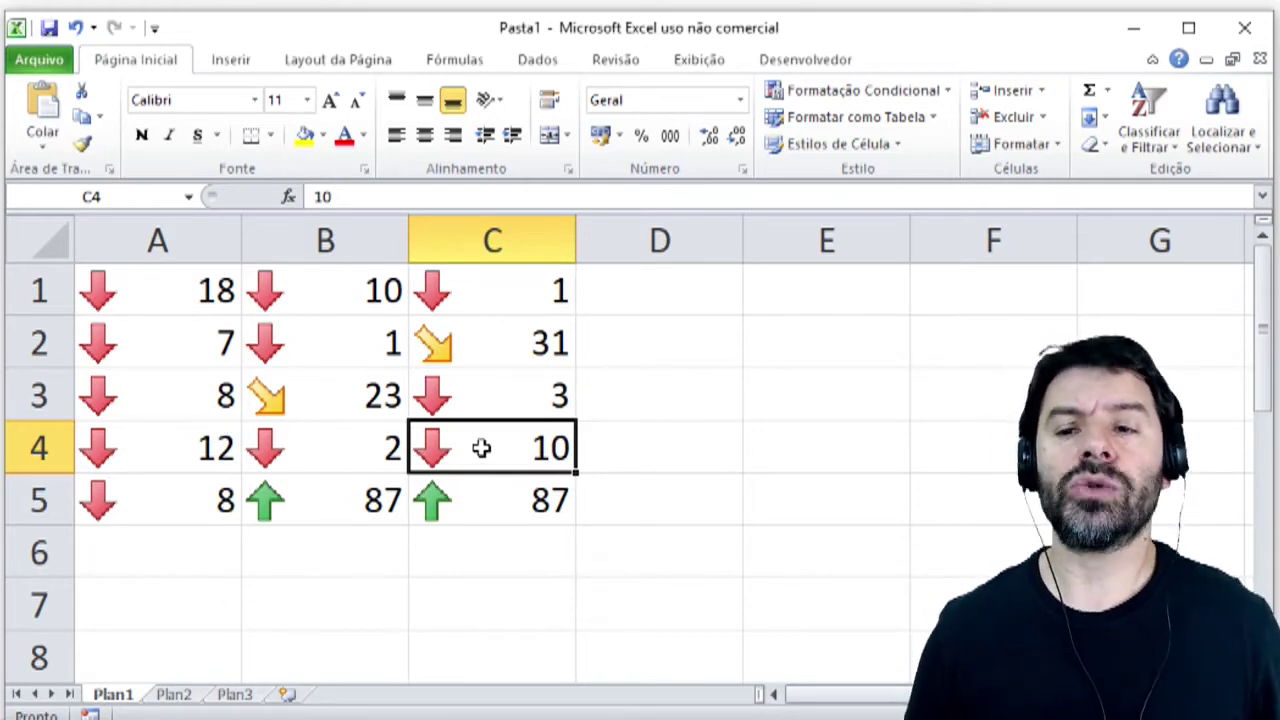
{"action": "key", "text": "ctrl+z"}
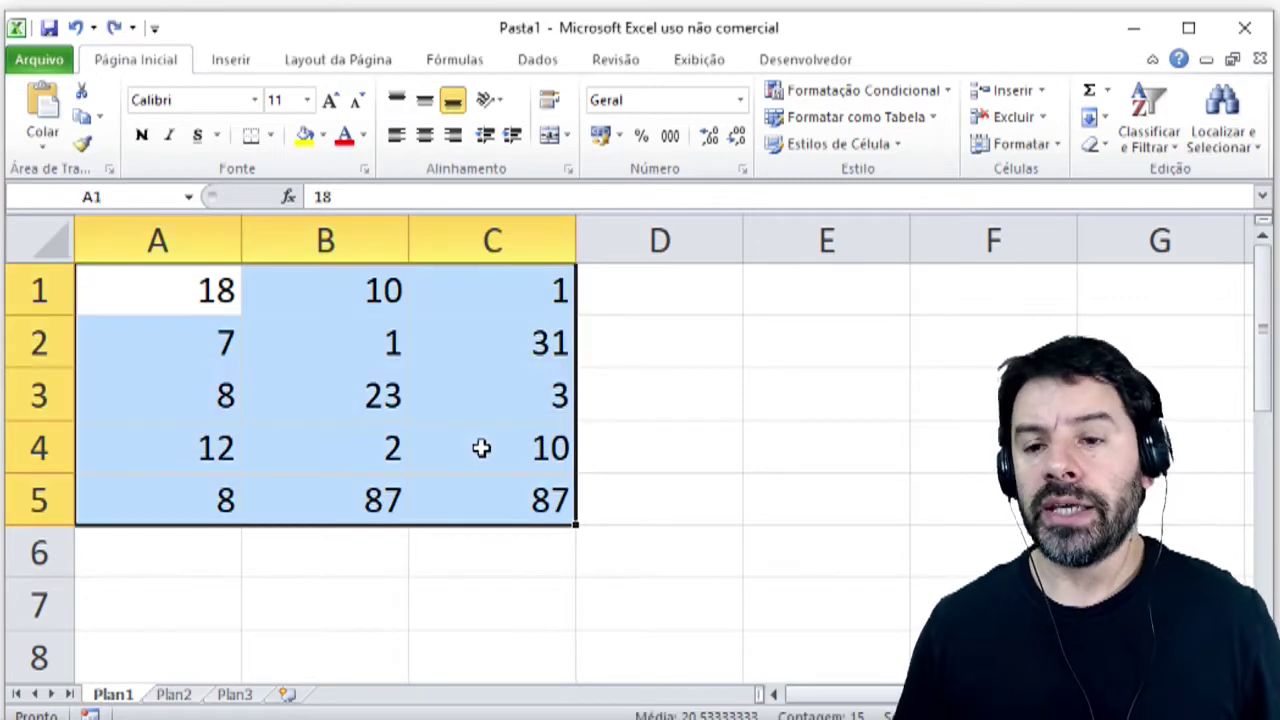
Apply the rimmed three-traffic-lights icon set to the range A1:C5 and undo it
{"action": "left_click", "coordinate": [900, 92]}
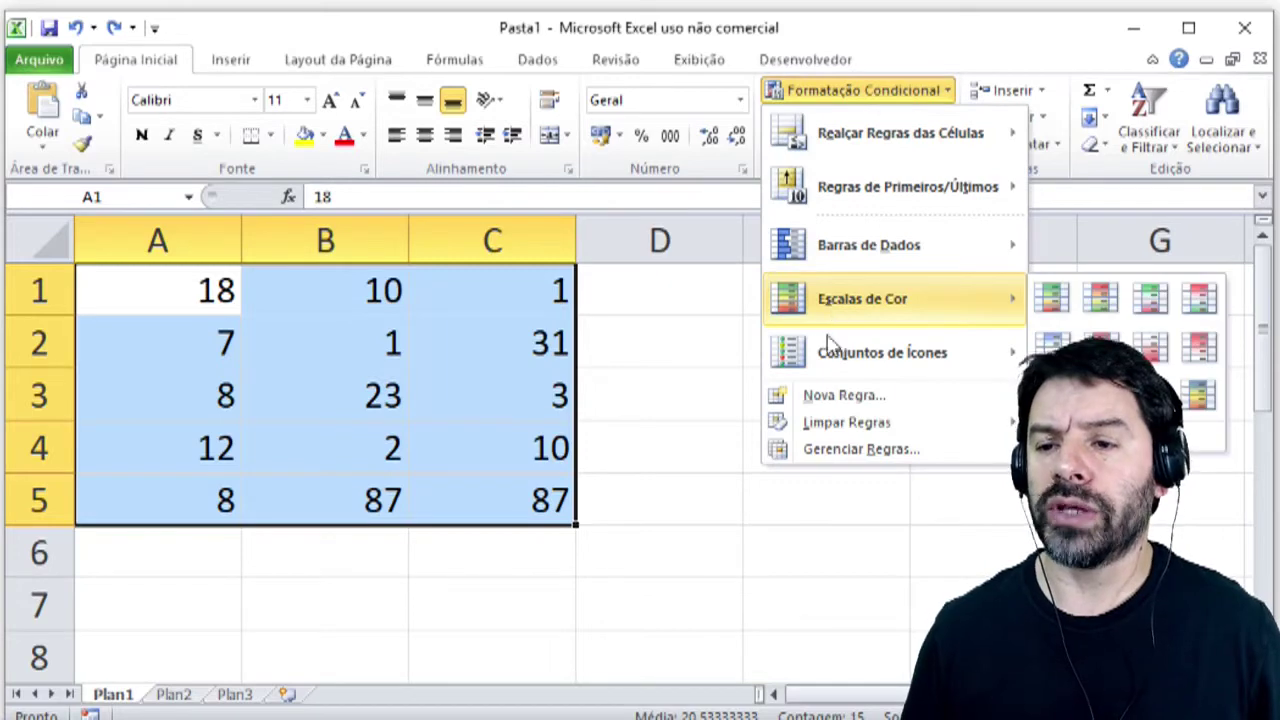
{"action": "mouse_move", "coordinate": [830, 358]}
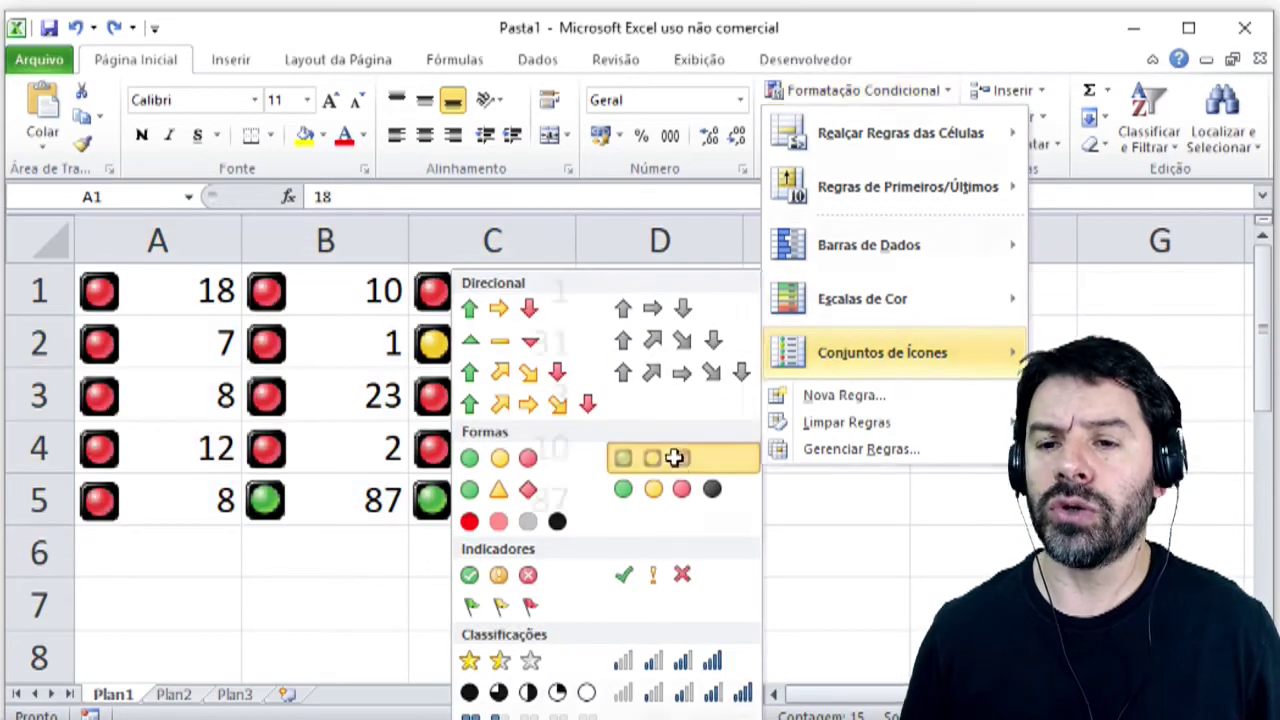
{"action": "left_click", "coordinate": [680, 458]}
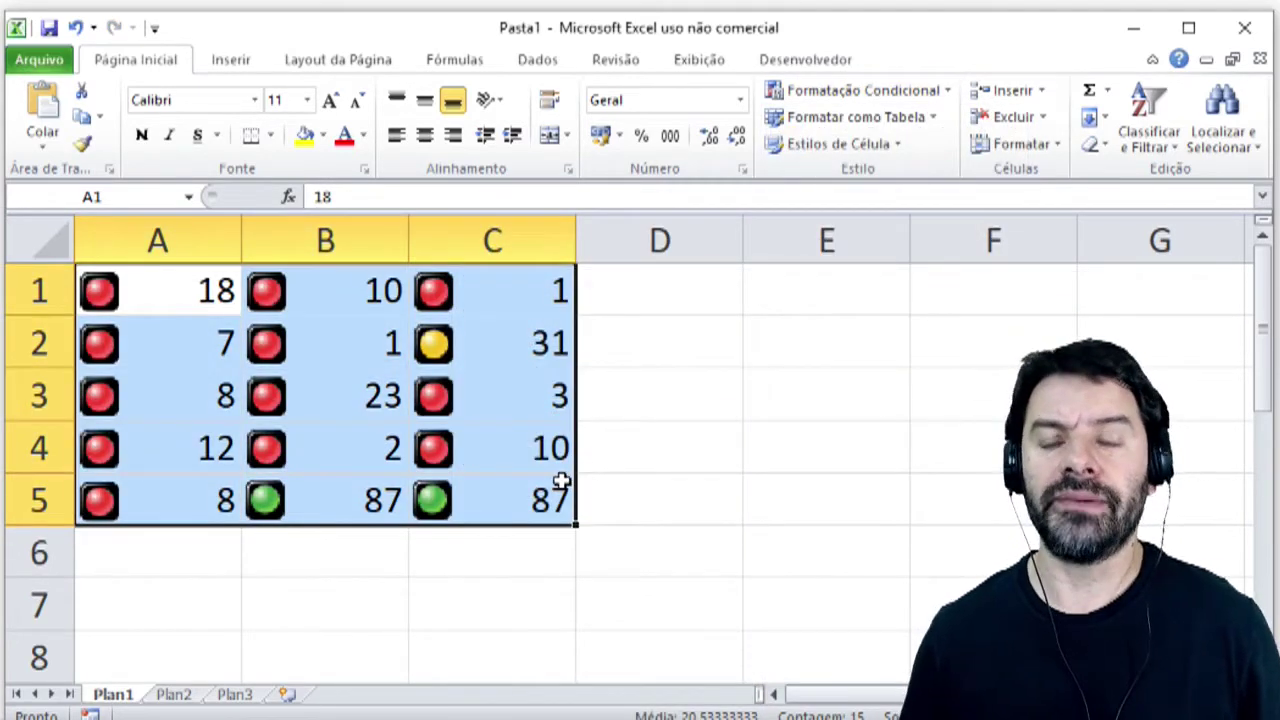
{"action": "key", "text": "ctrl+z"}
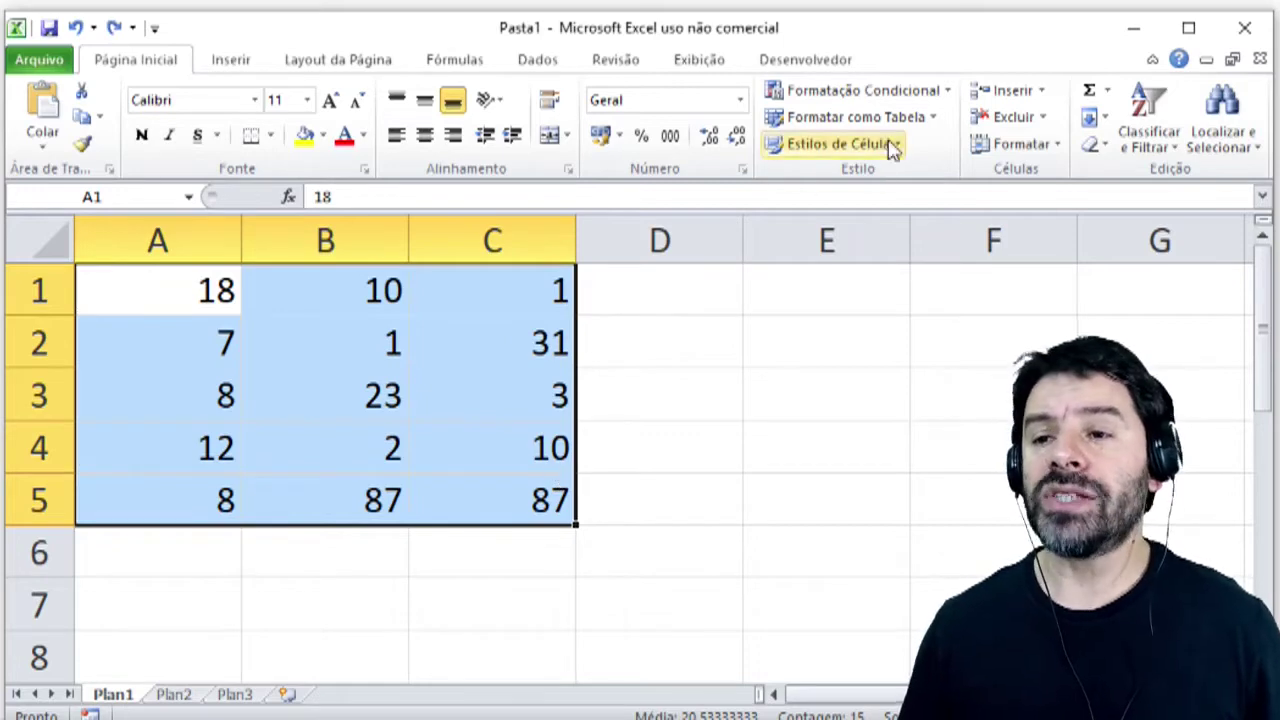
Define a new conditional formatting rule for A1:C5 that formats only cells whose value is greater than or equal to 20
{"action": "left_click", "coordinate": [938, 92]}
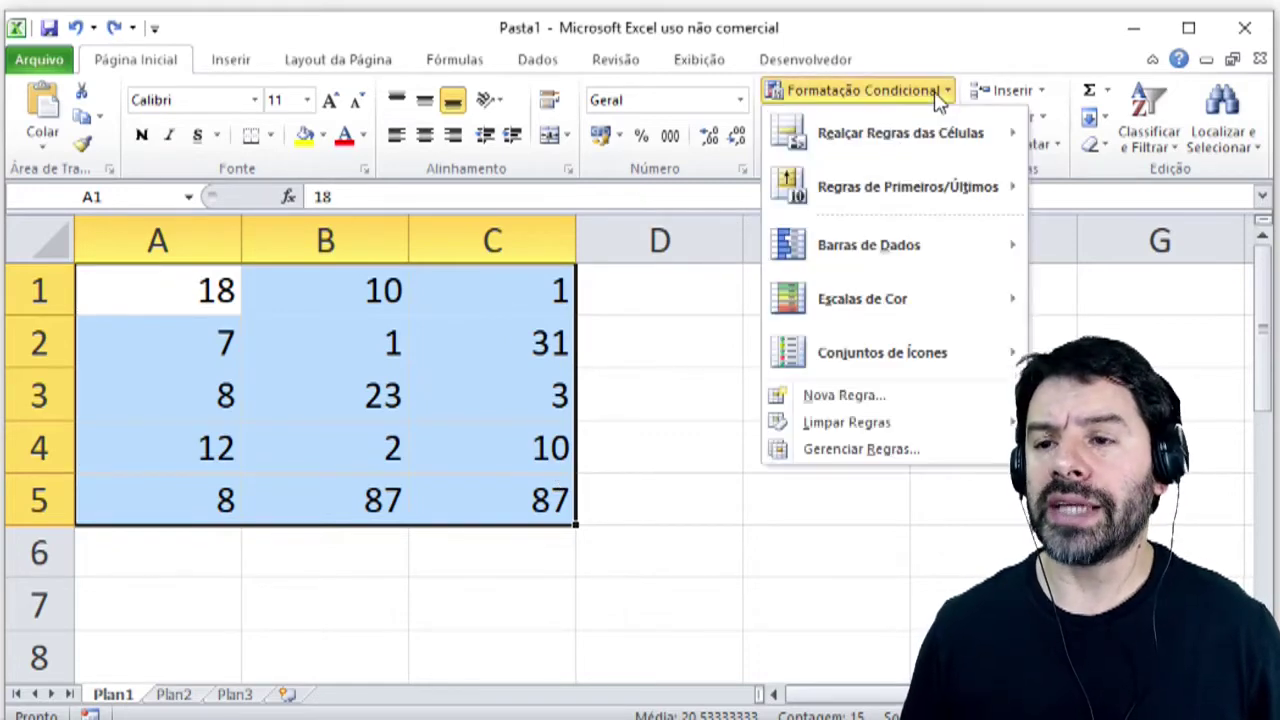
{"action": "left_click", "coordinate": [812, 398]}
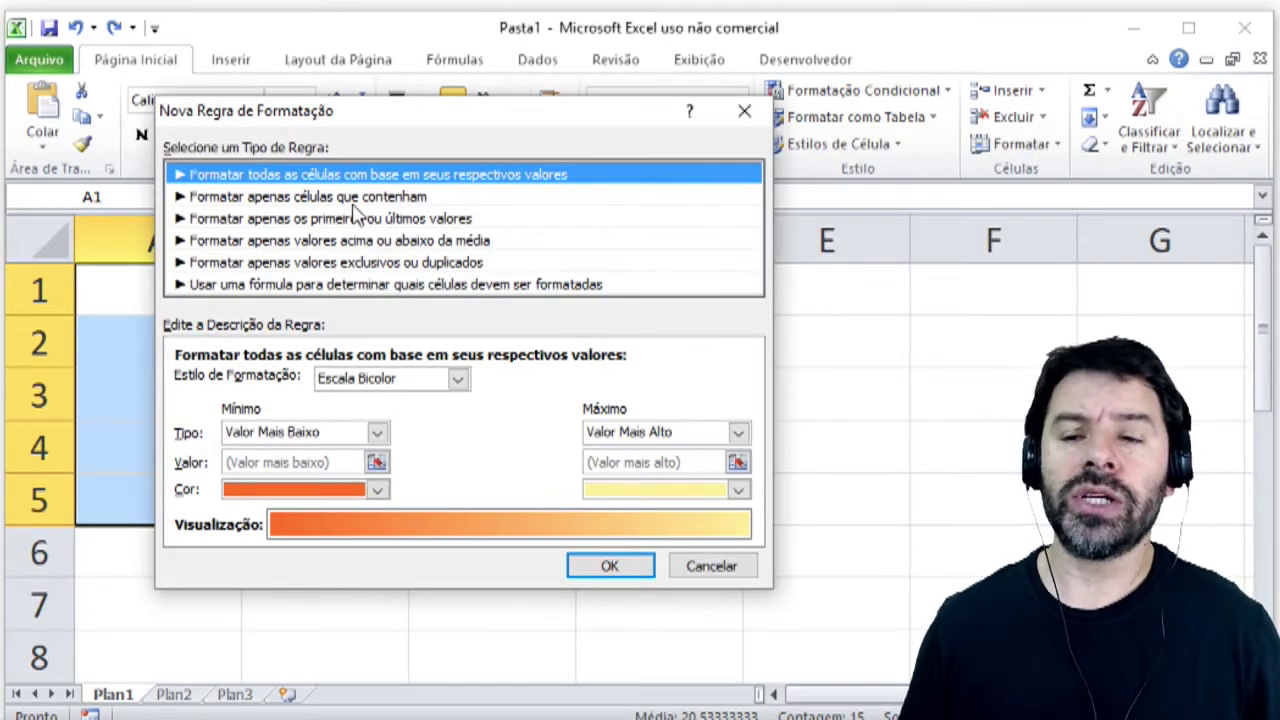
{"action": "left_click", "coordinate": [280, 198]}
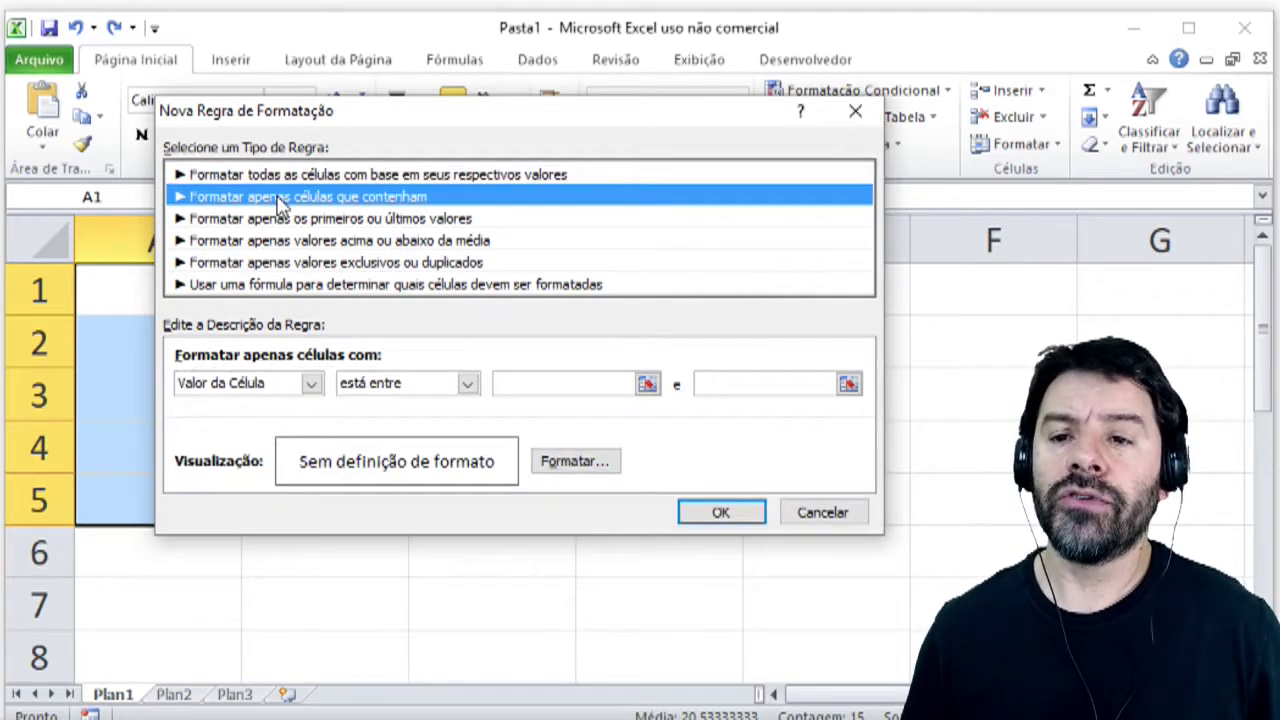
{"action": "left_click", "coordinate": [392, 390]}
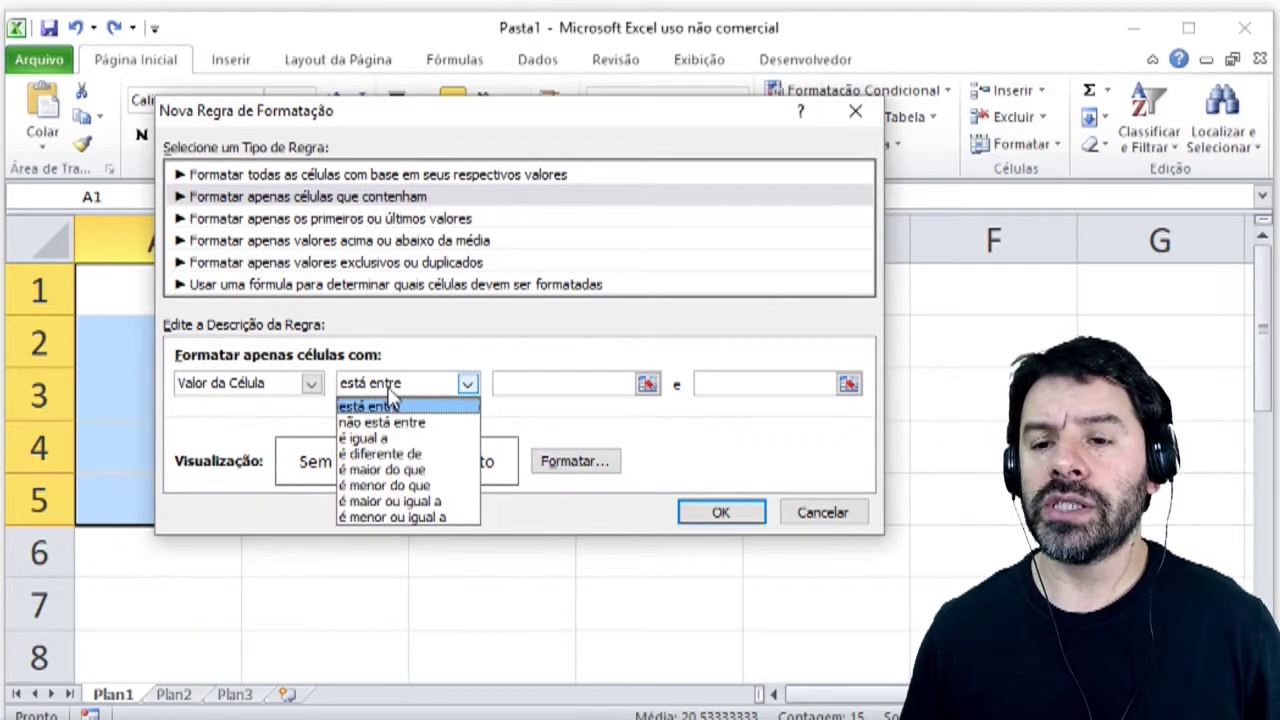
{"action": "left_click", "coordinate": [428, 502]}
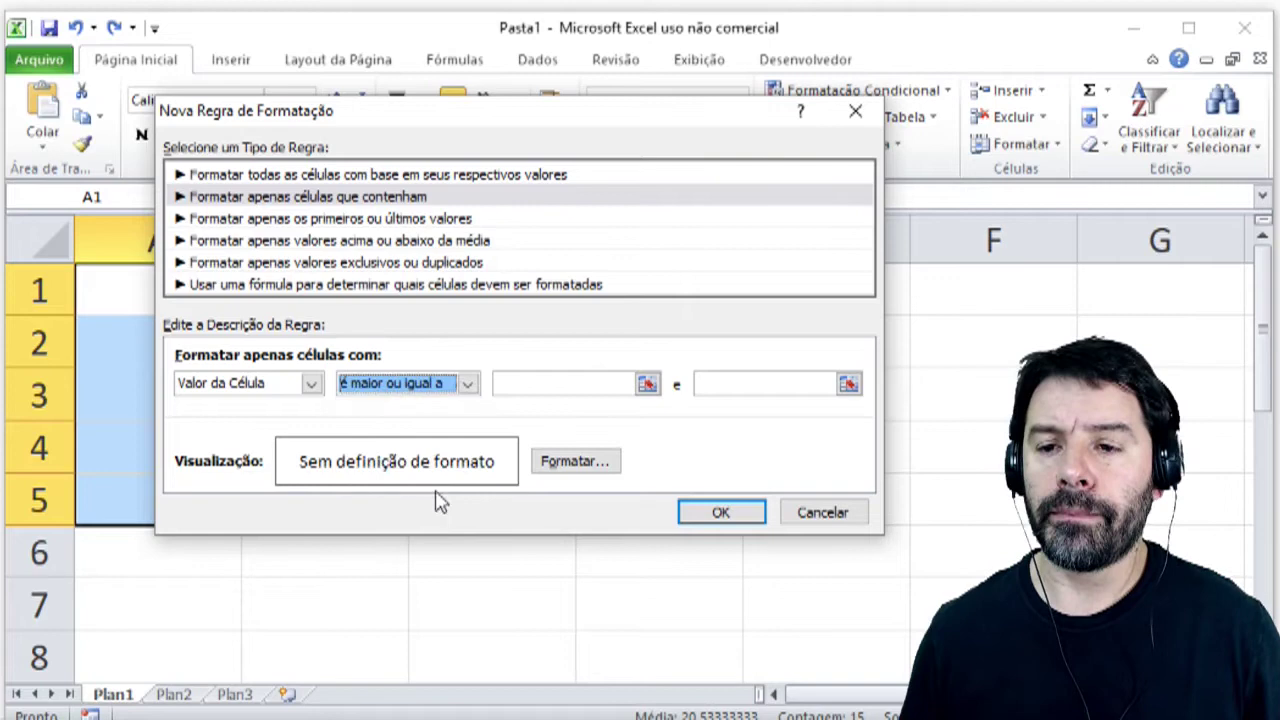
{"action": "left_click", "coordinate": [526, 382]}
{"action": "type", "text": "20"}
Give the rule a dark olive green theme font colour, apply it to the range A1:C5 and undo it
{"action": "left_click", "coordinate": [588, 464]}
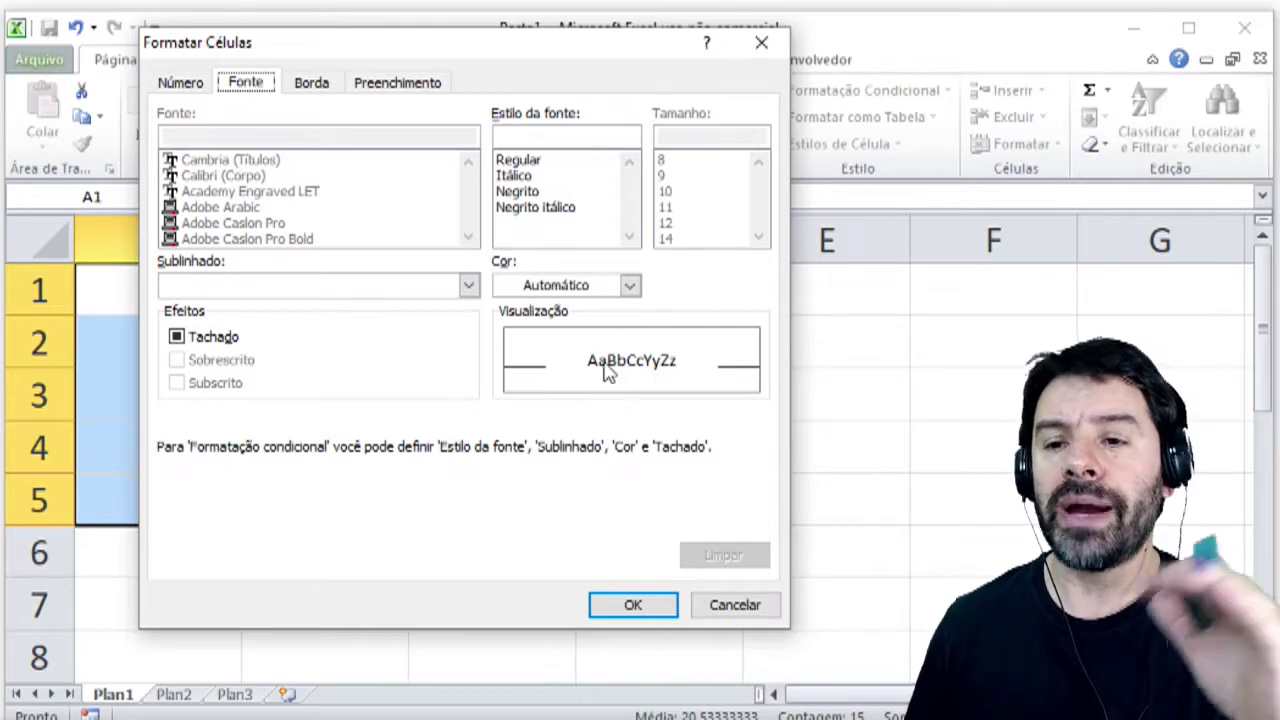
{"action": "left_click", "coordinate": [629, 285]}
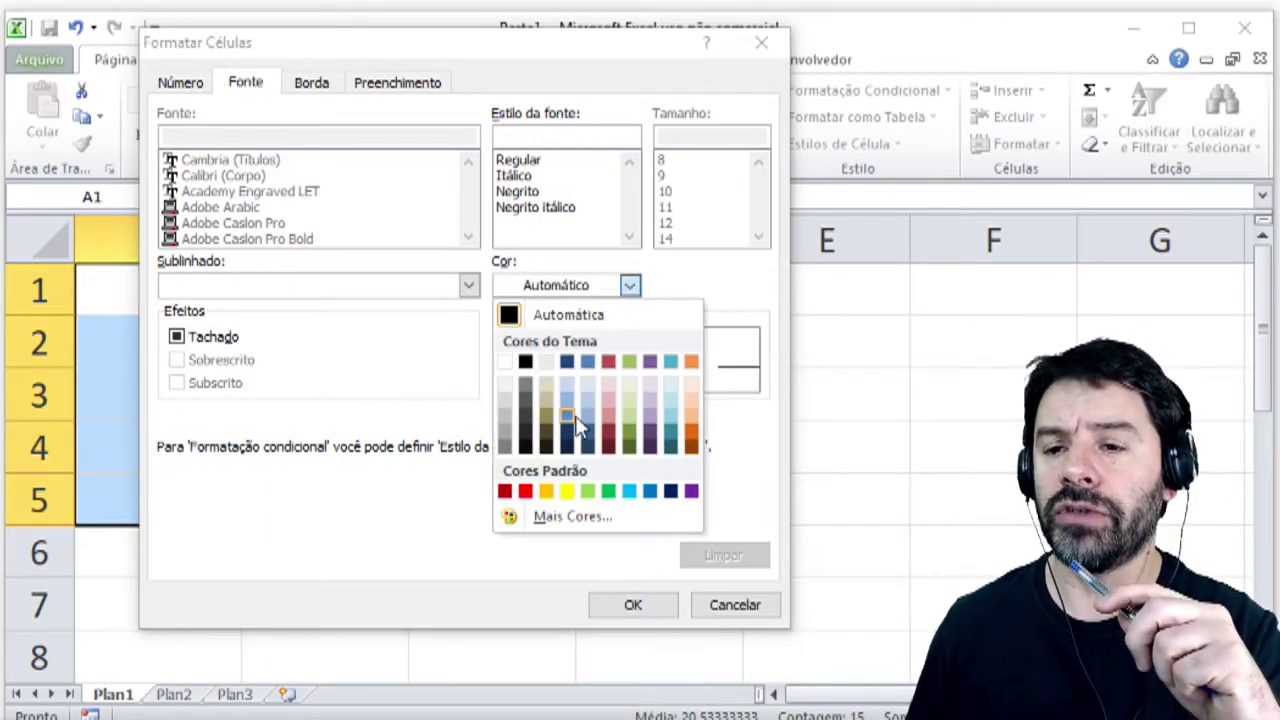
{"action": "left_click", "coordinate": [627, 436]}
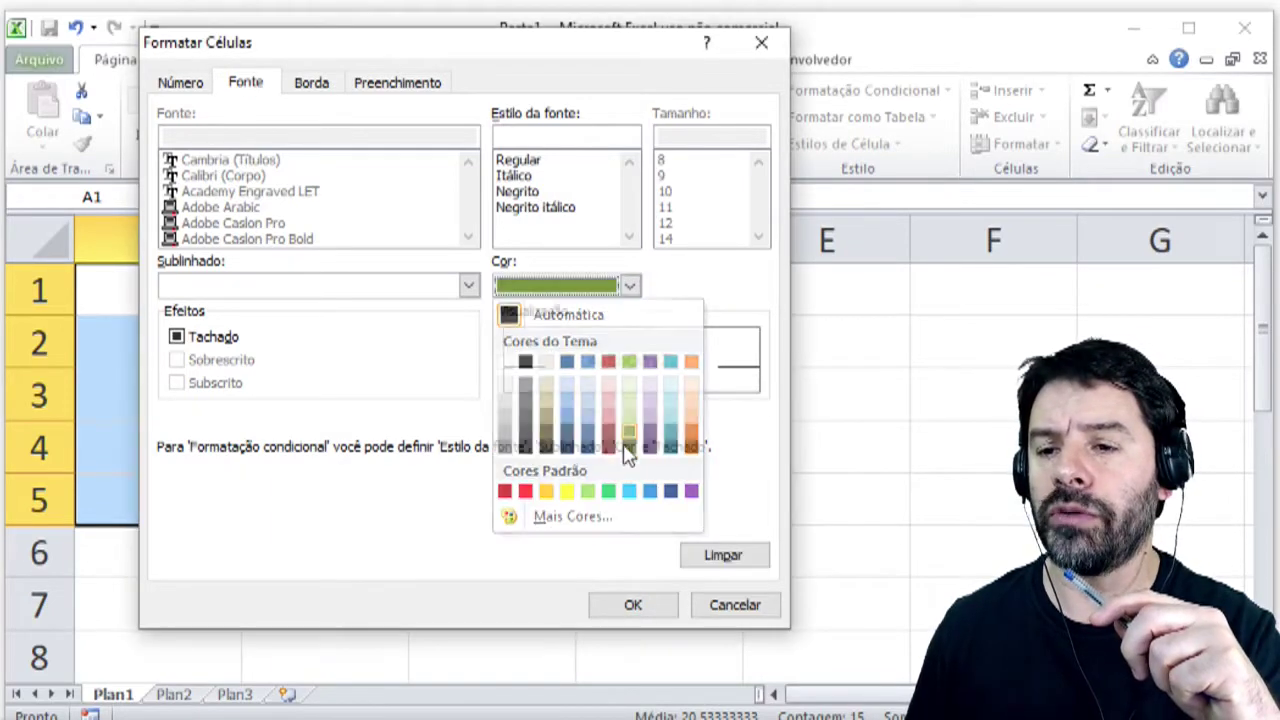
{"action": "left_click", "coordinate": [628, 606]}
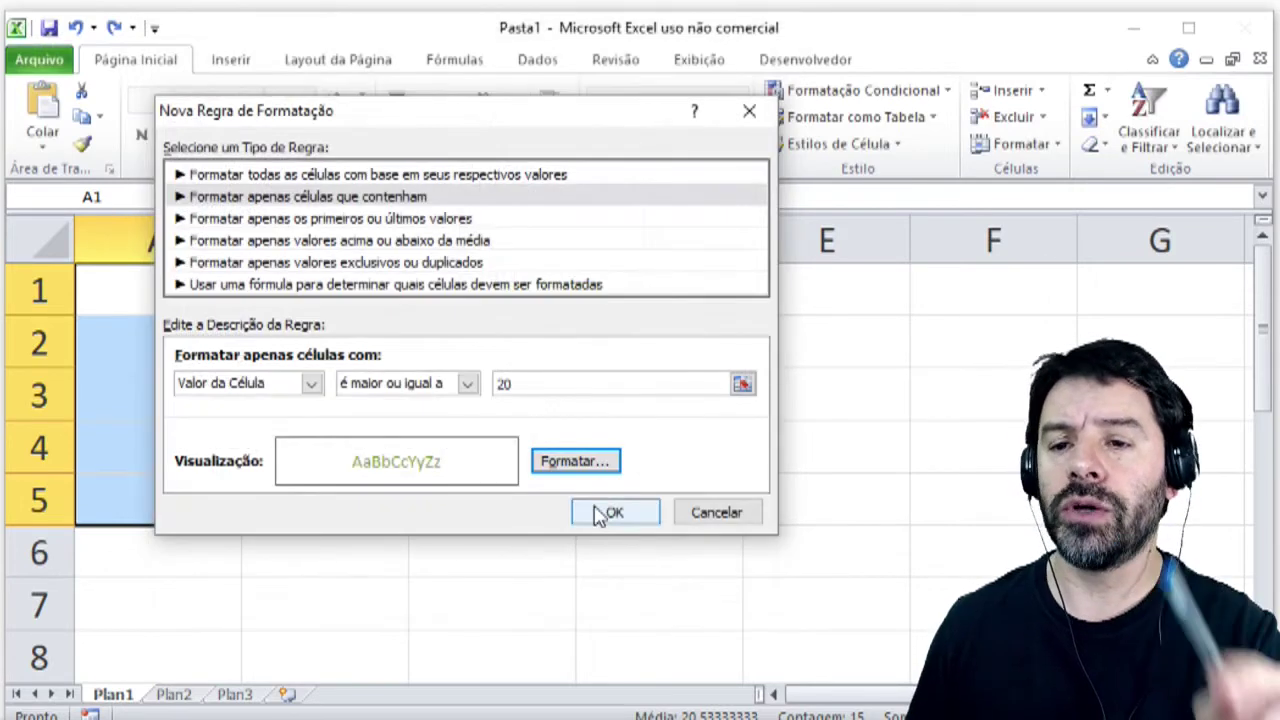
{"action": "left_click", "coordinate": [600, 514]}
{"action": "left_click", "coordinate": [593, 506]}
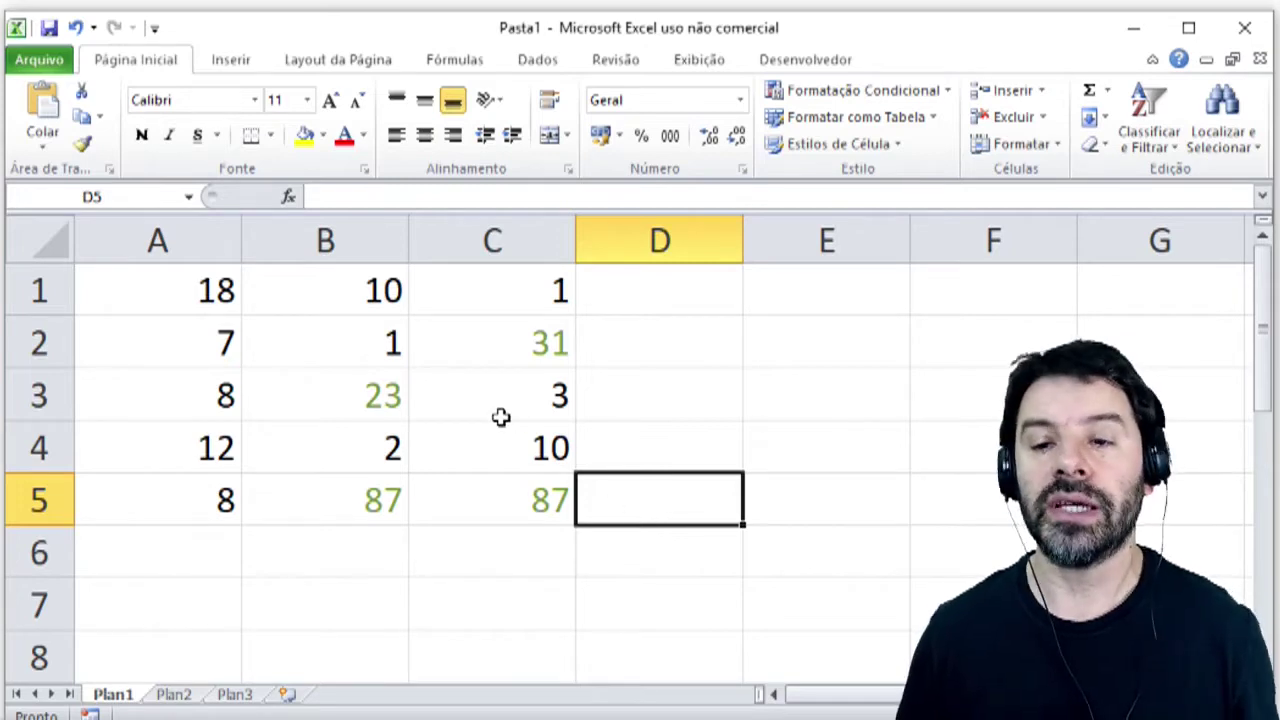
{"action": "key", "text": "ctrl+z"}
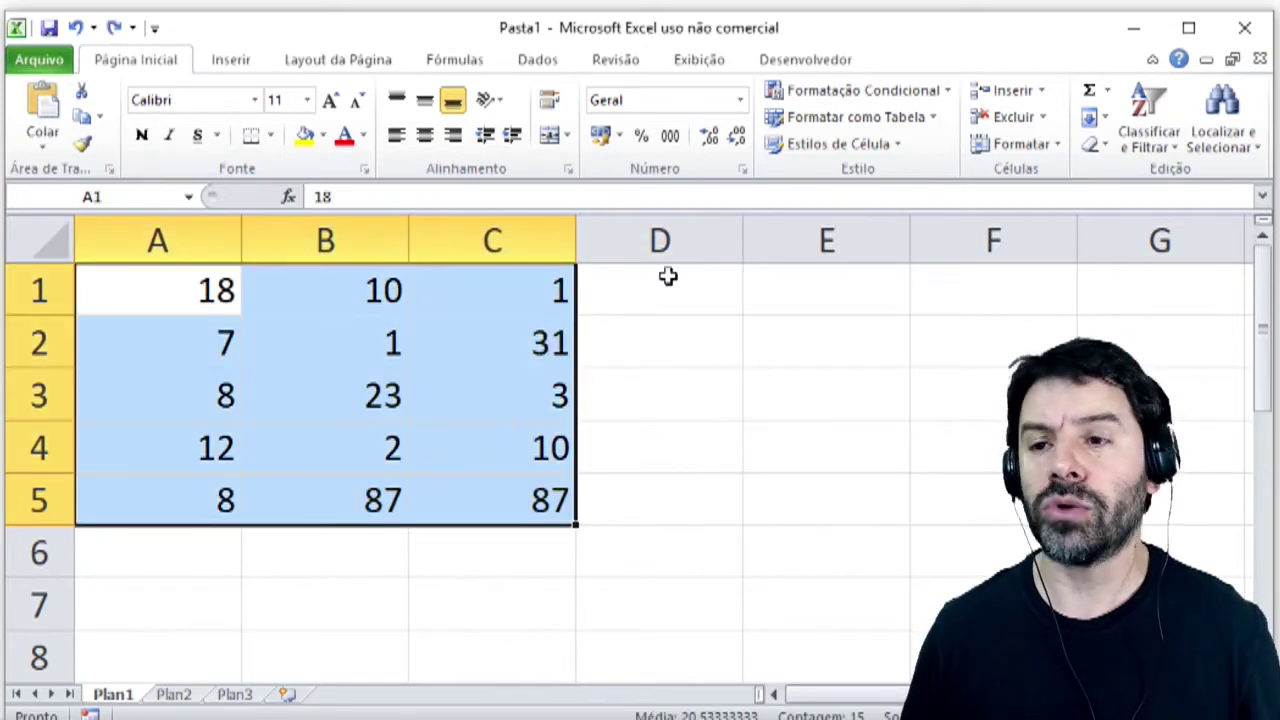
Highlight duplicate values in A1:C5 with light red fill and dark red text, and undo it
{"action": "left_click", "coordinate": [948, 91]}
{"action": "mouse_move", "coordinate": [912, 145]}
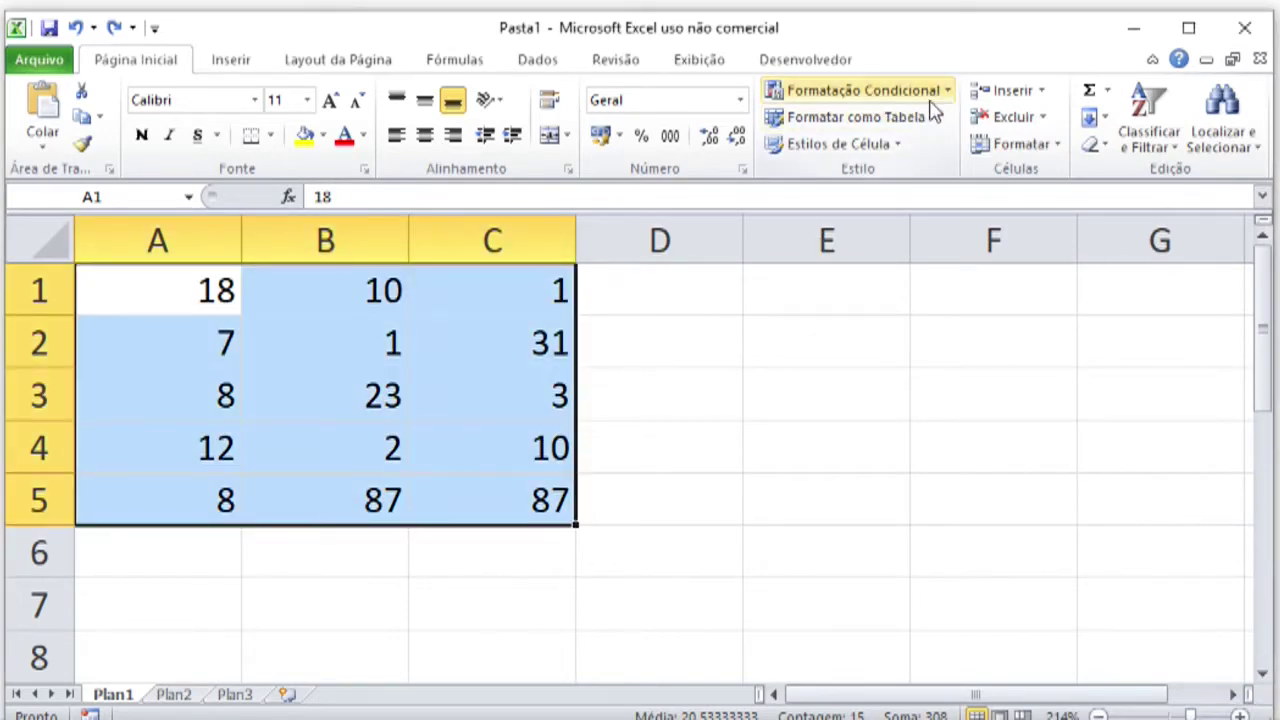
{"action": "left_click", "coordinate": [928, 94]}
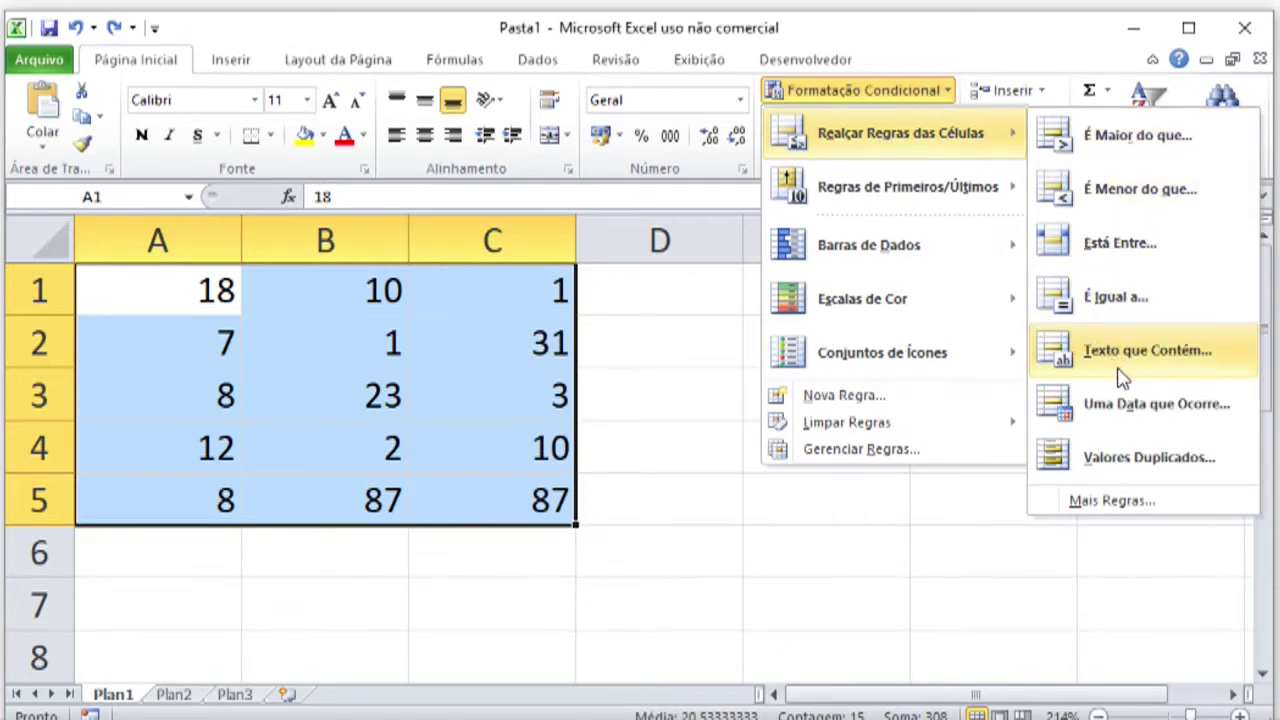
{"action": "left_click", "coordinate": [1145, 460]}
{"action": "left_click", "coordinate": [616, 371]}
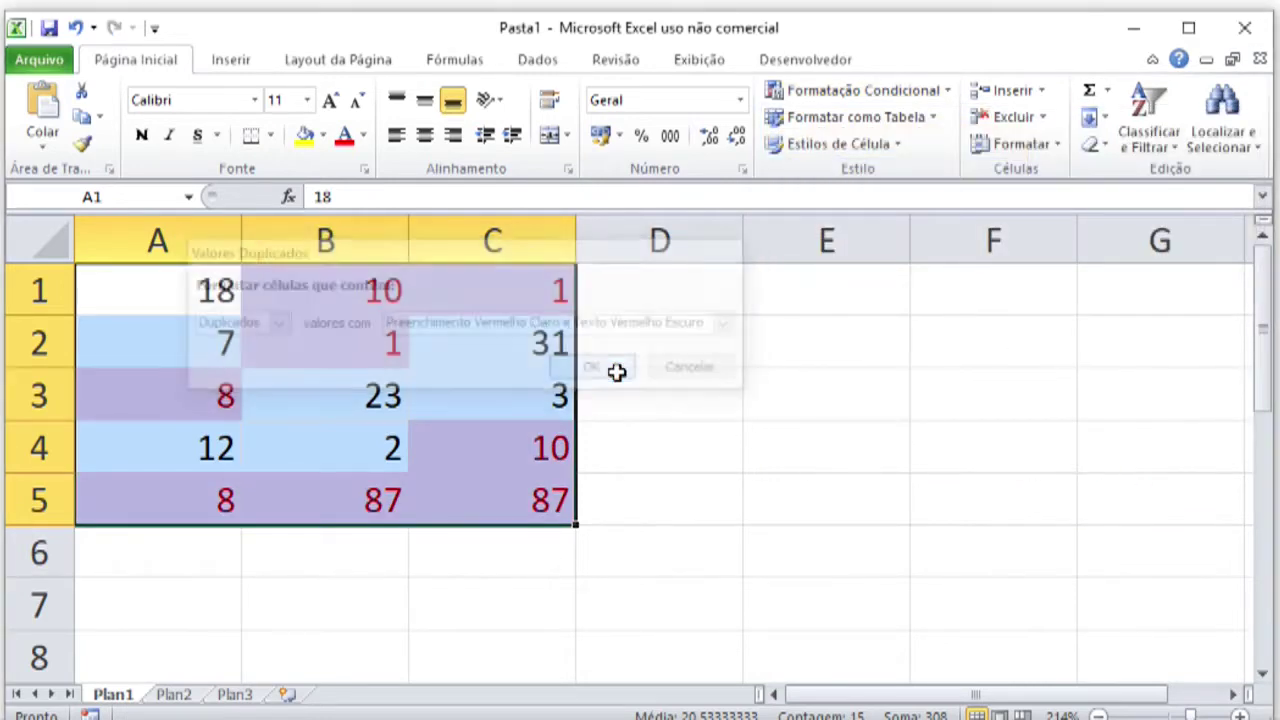
{"action": "left_click", "coordinate": [618, 373]}
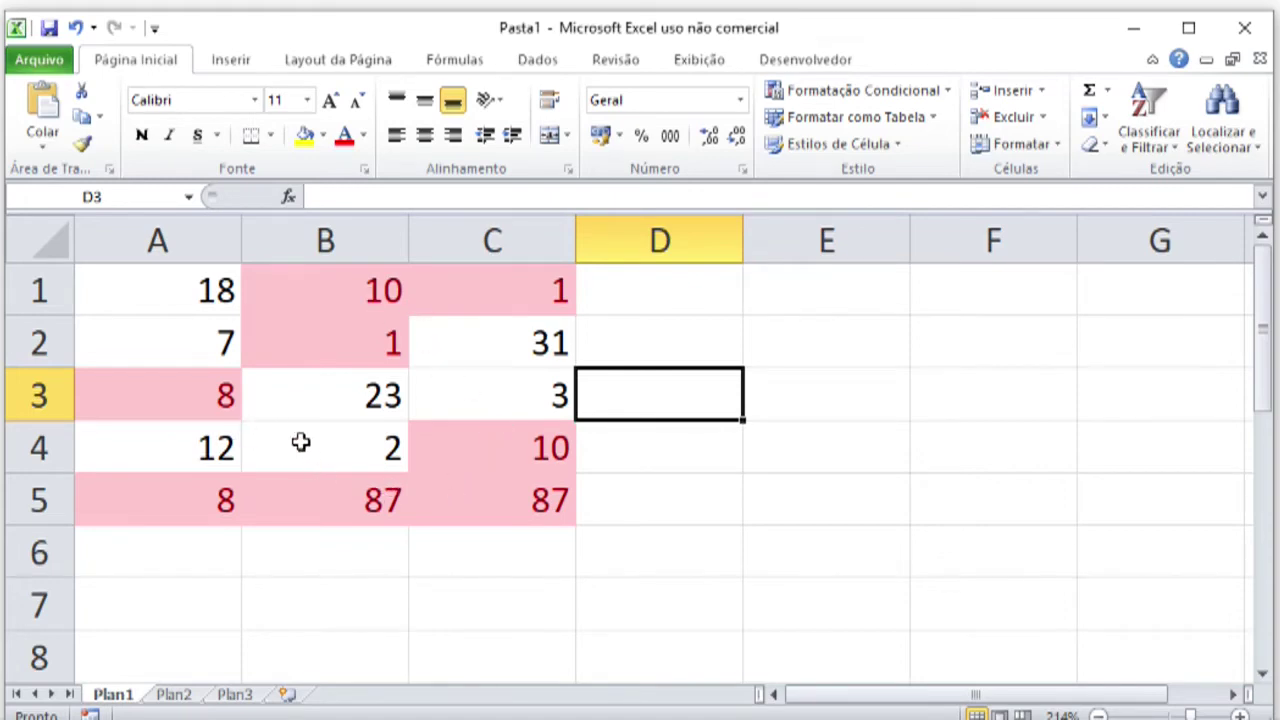
{"action": "key", "text": "ctrl+z"}
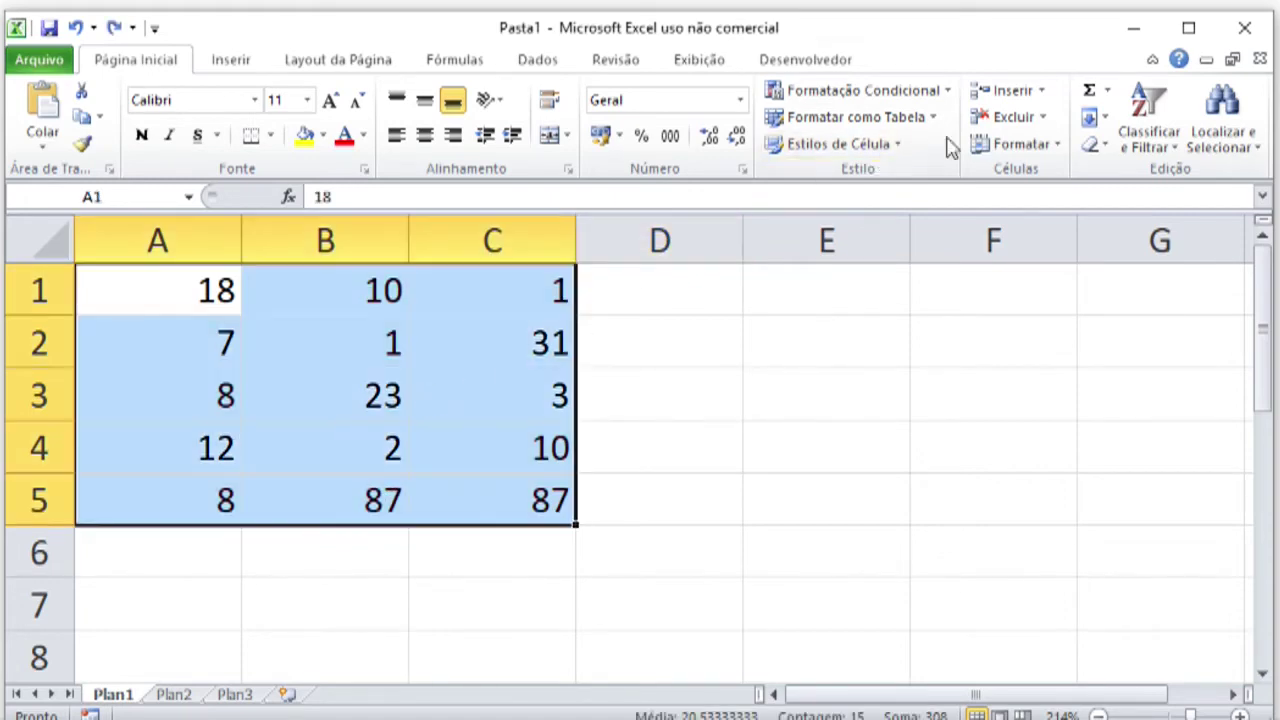
Apply the bottom 10 items rule to A1:C5 with light red fill and dark red text
{"action": "left_click", "coordinate": [938, 95]}
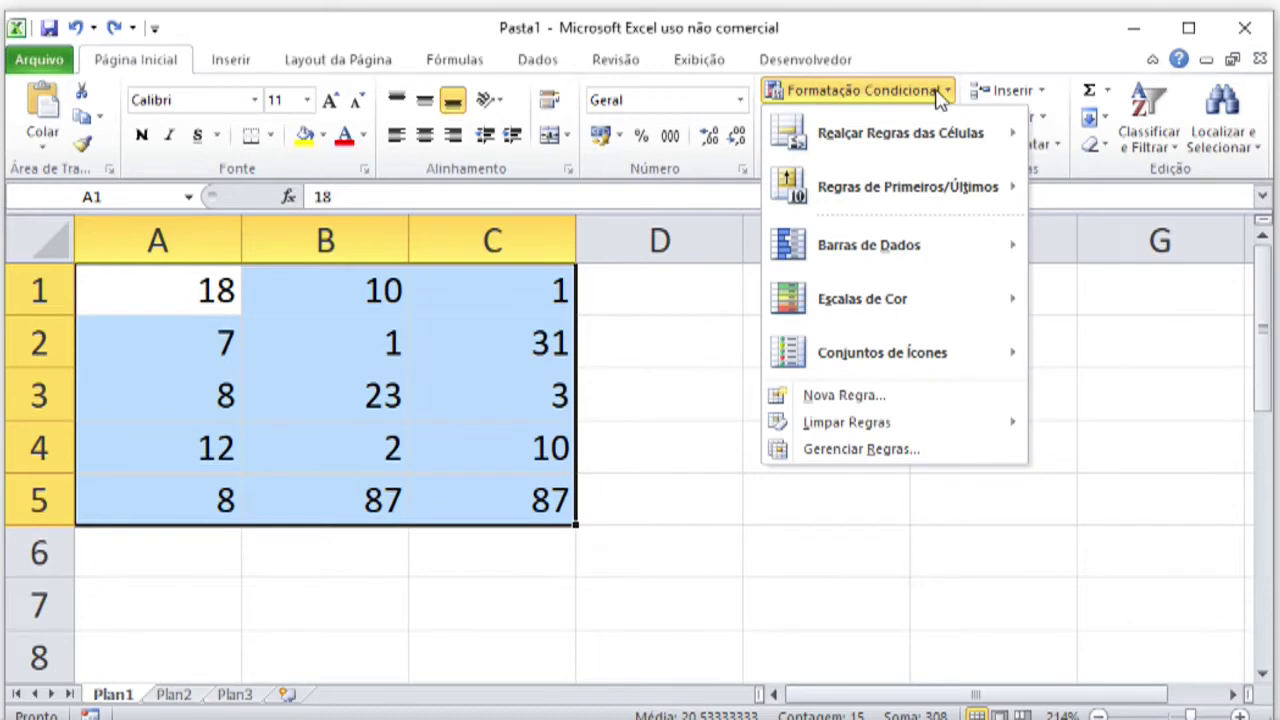
{"action": "mouse_move", "coordinate": [908, 192]}
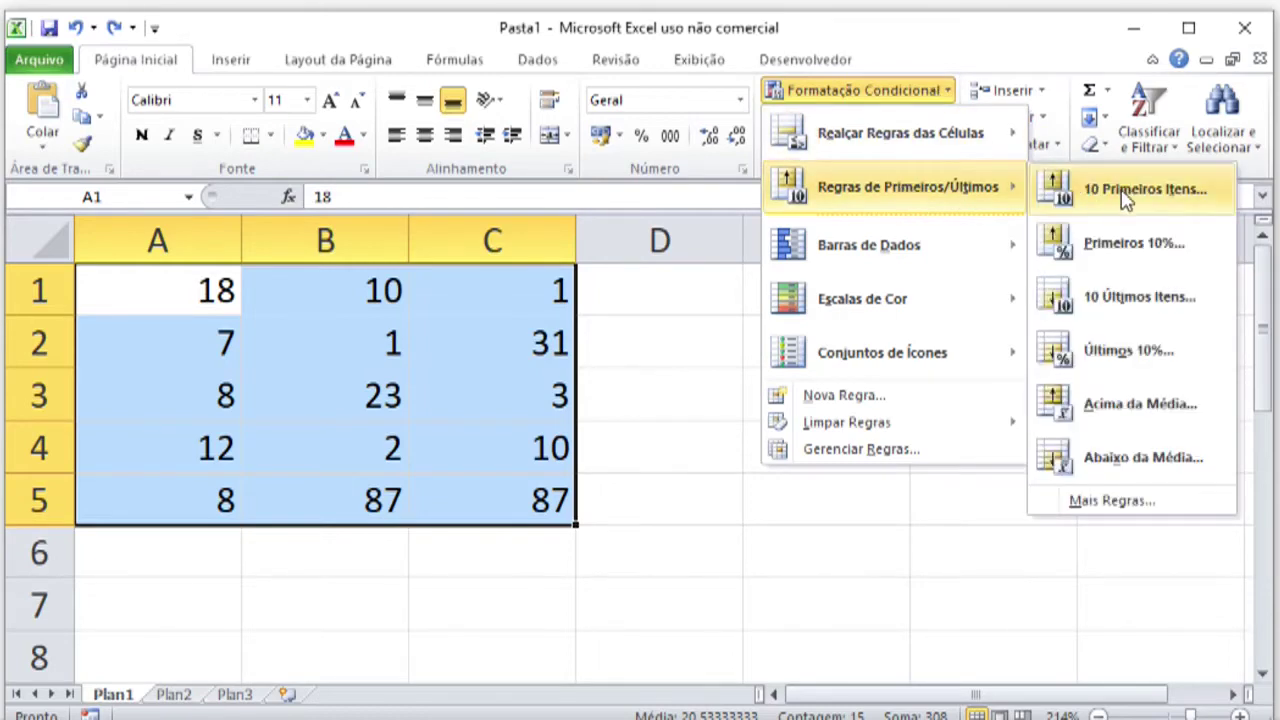
{"action": "left_click", "coordinate": [1155, 315]}
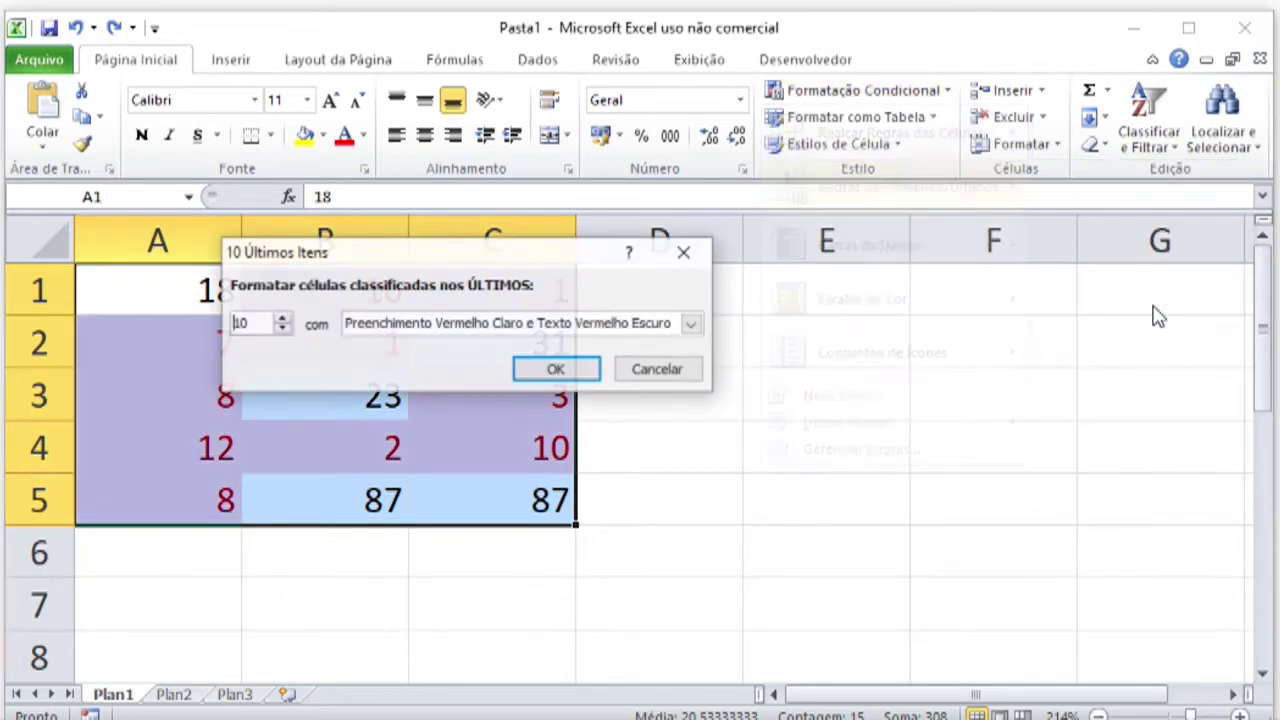
{"action": "left_click", "coordinate": [565, 366]}
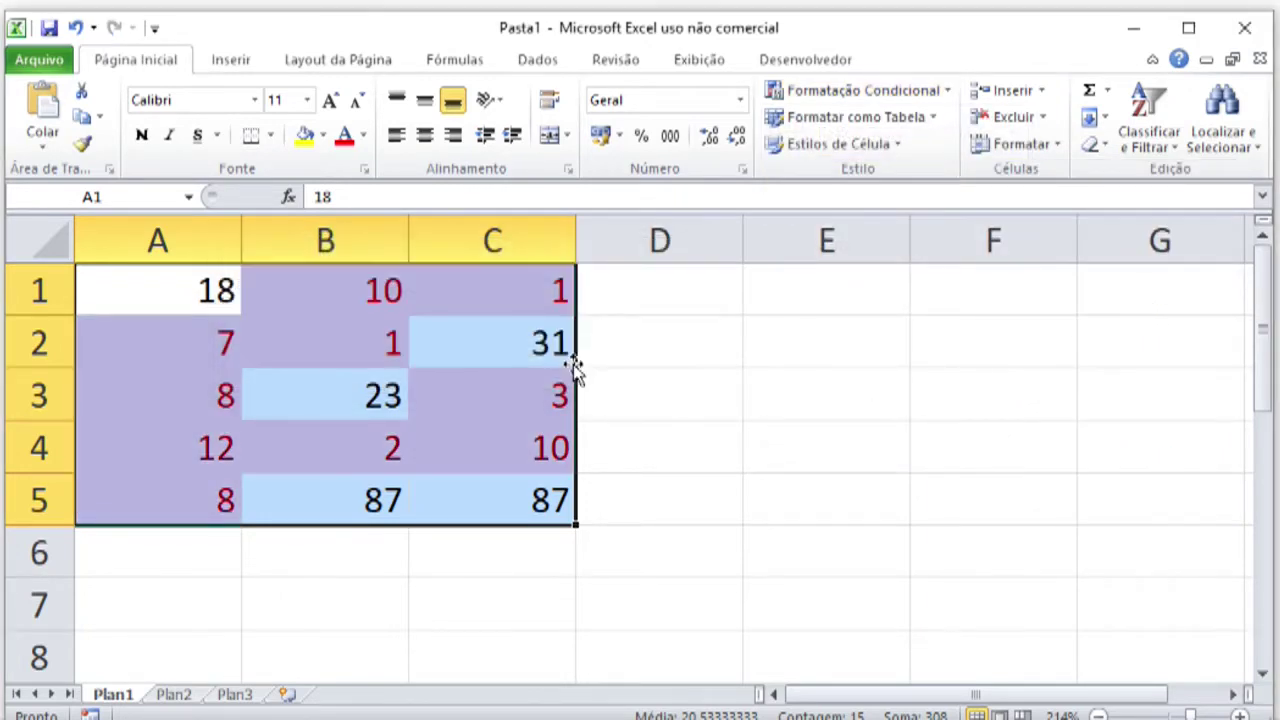
{"action": "left_click", "coordinate": [480, 357]}
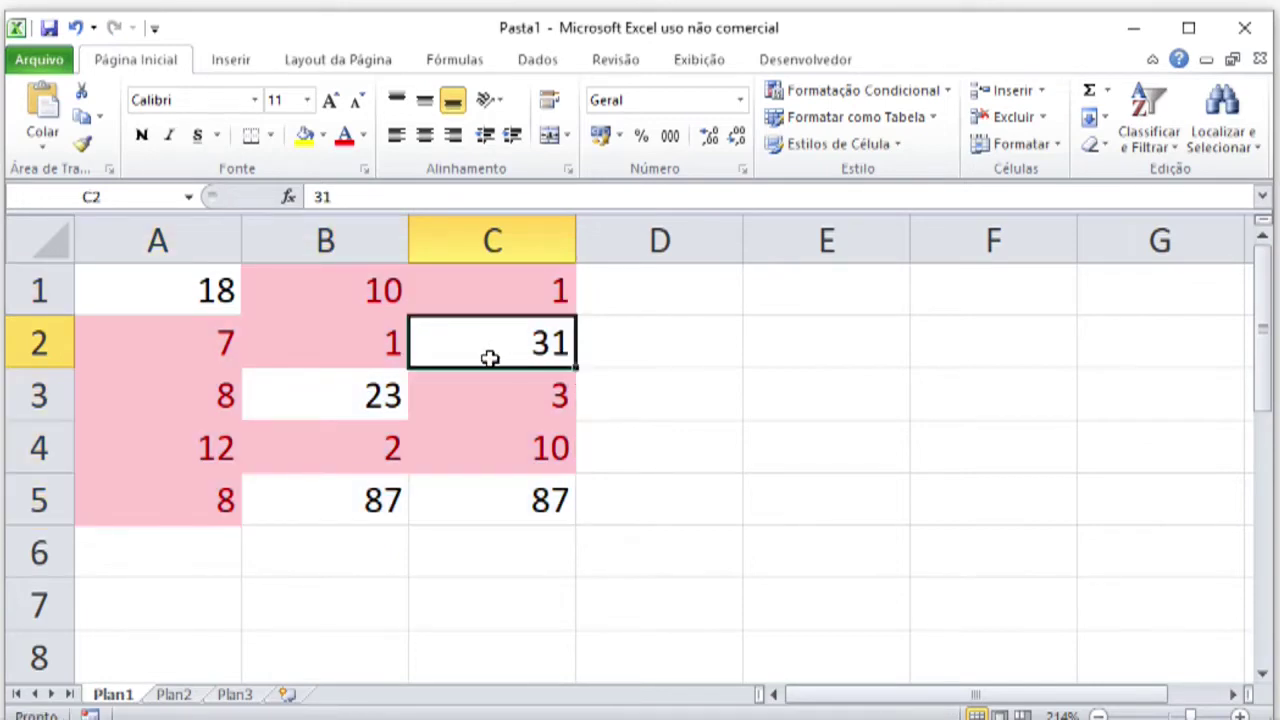